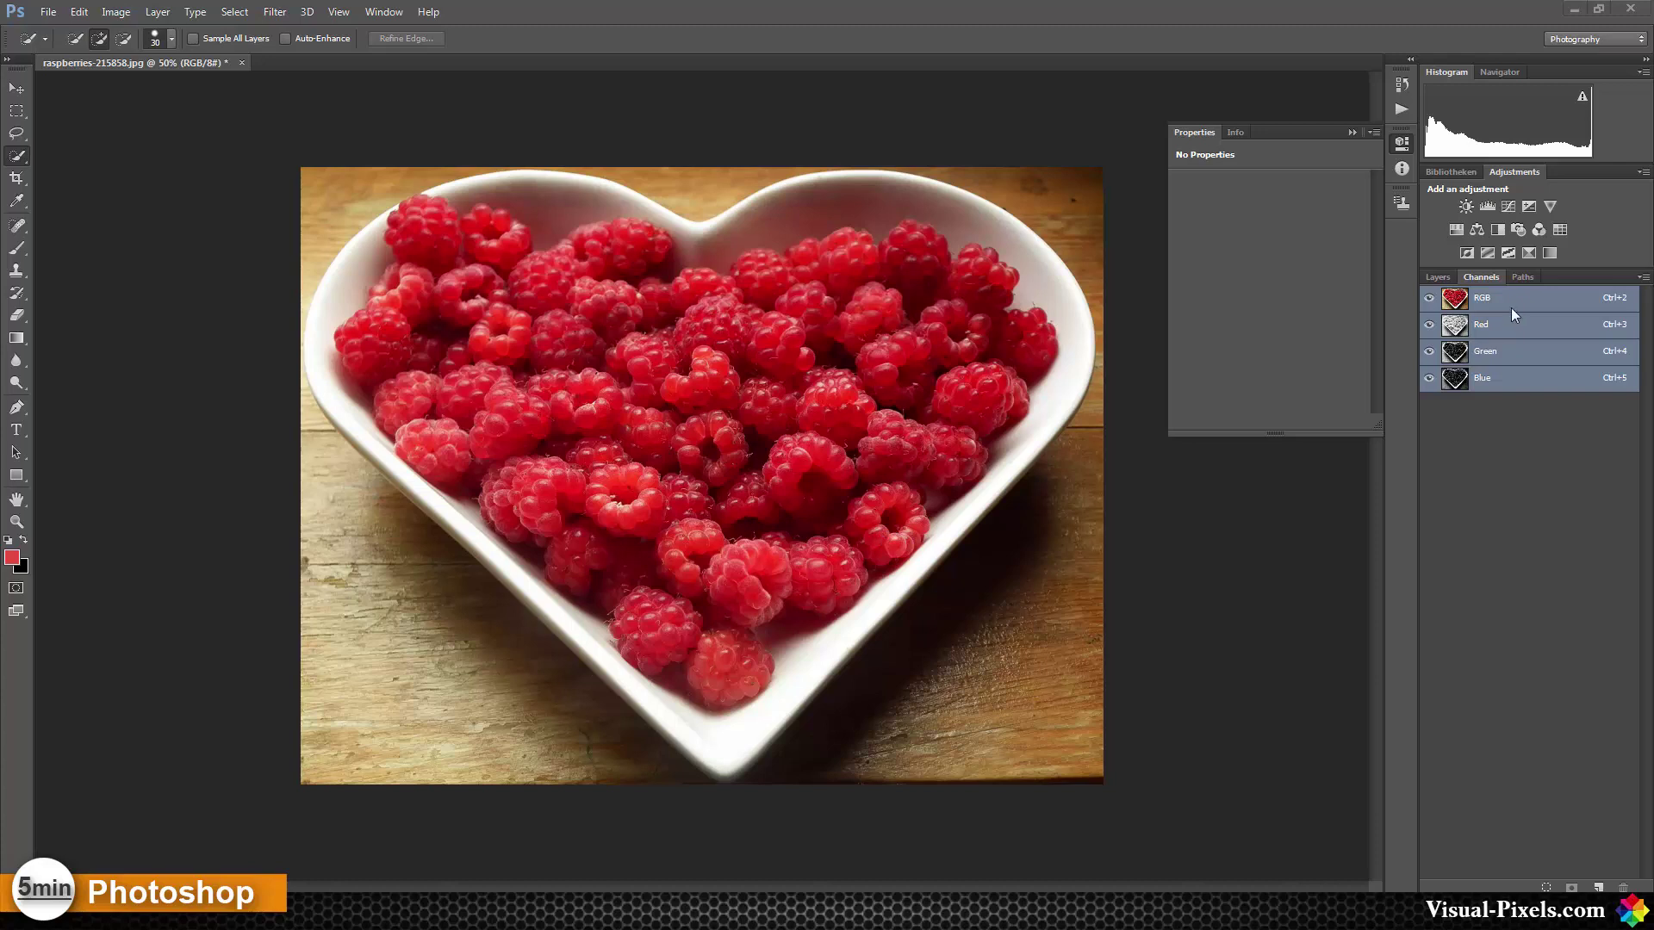
- In the Layers panel, quick-select the raspberries, then Alt-subtract the white bowl rim
left_click(1437, 278)
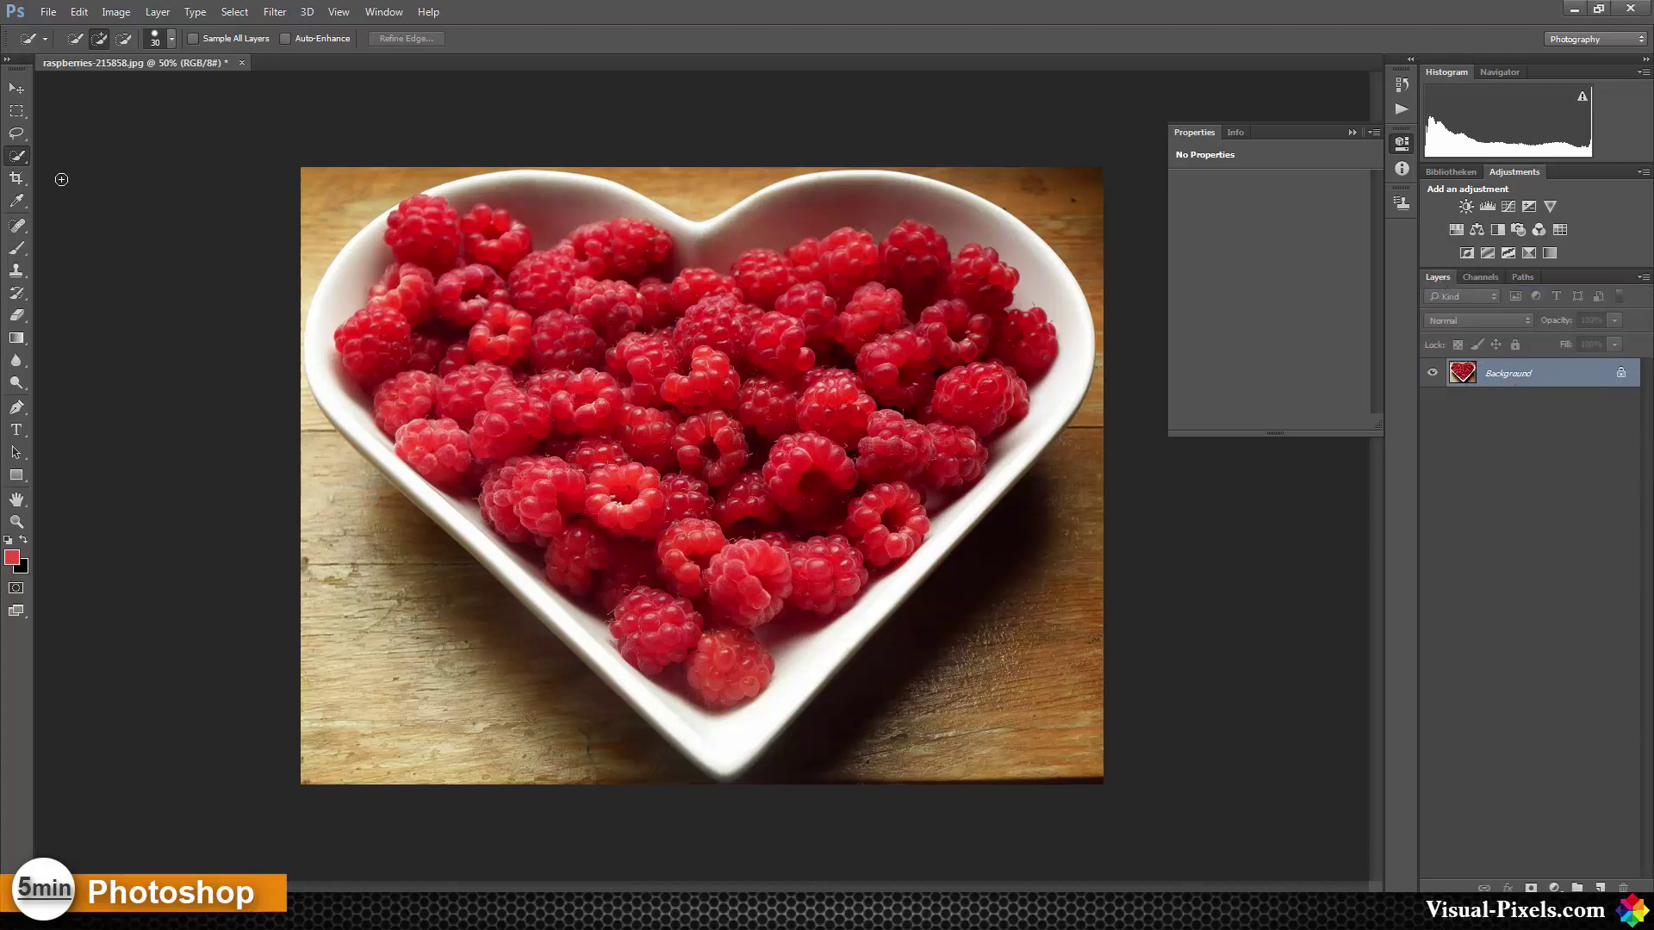
mouse_move(530, 302)
left_mouse_down()
mouse_move(733, 428)
mouse_move(805, 420)
mouse_move(881, 341)
mouse_move(815, 372)
mouse_move(867, 348)
left_mouse_up()
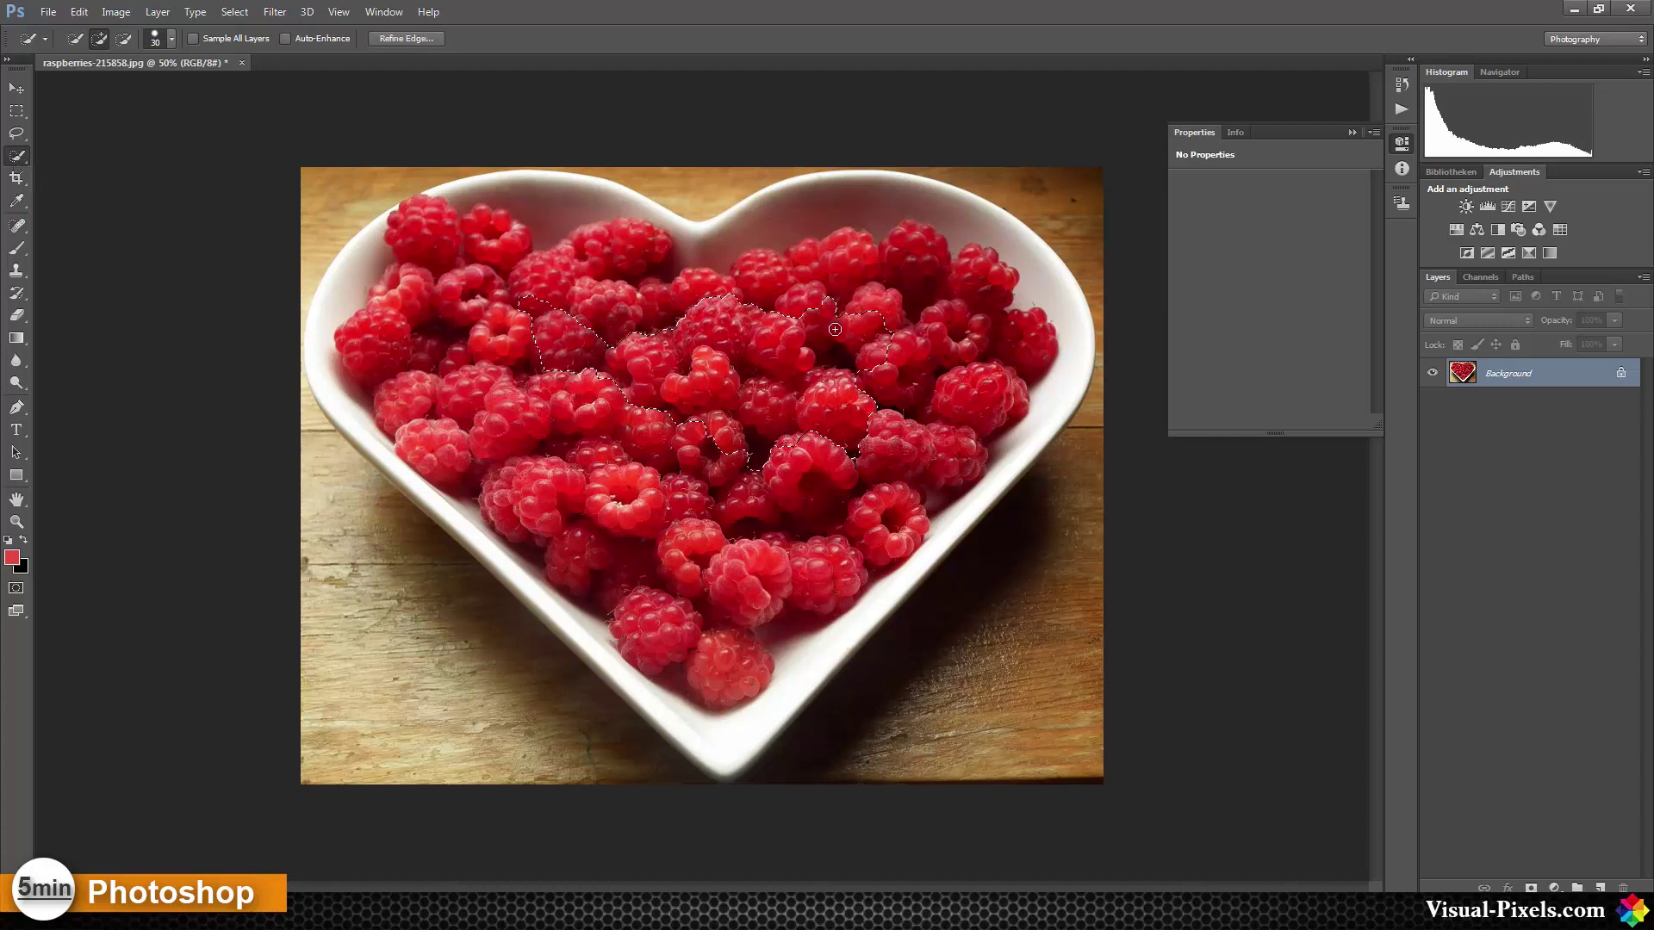
mouse_move(830, 295)
left_mouse_down()
mouse_move(915, 255)
mouse_move(969, 290)
mouse_move(957, 350)
mouse_move(970, 393)
mouse_move(870, 527)
mouse_move(728, 632)
mouse_move(665, 629)
mouse_move(626, 575)
mouse_move(415, 414)
mouse_move(394, 343)
mouse_move(446, 247)
left_mouse_up()
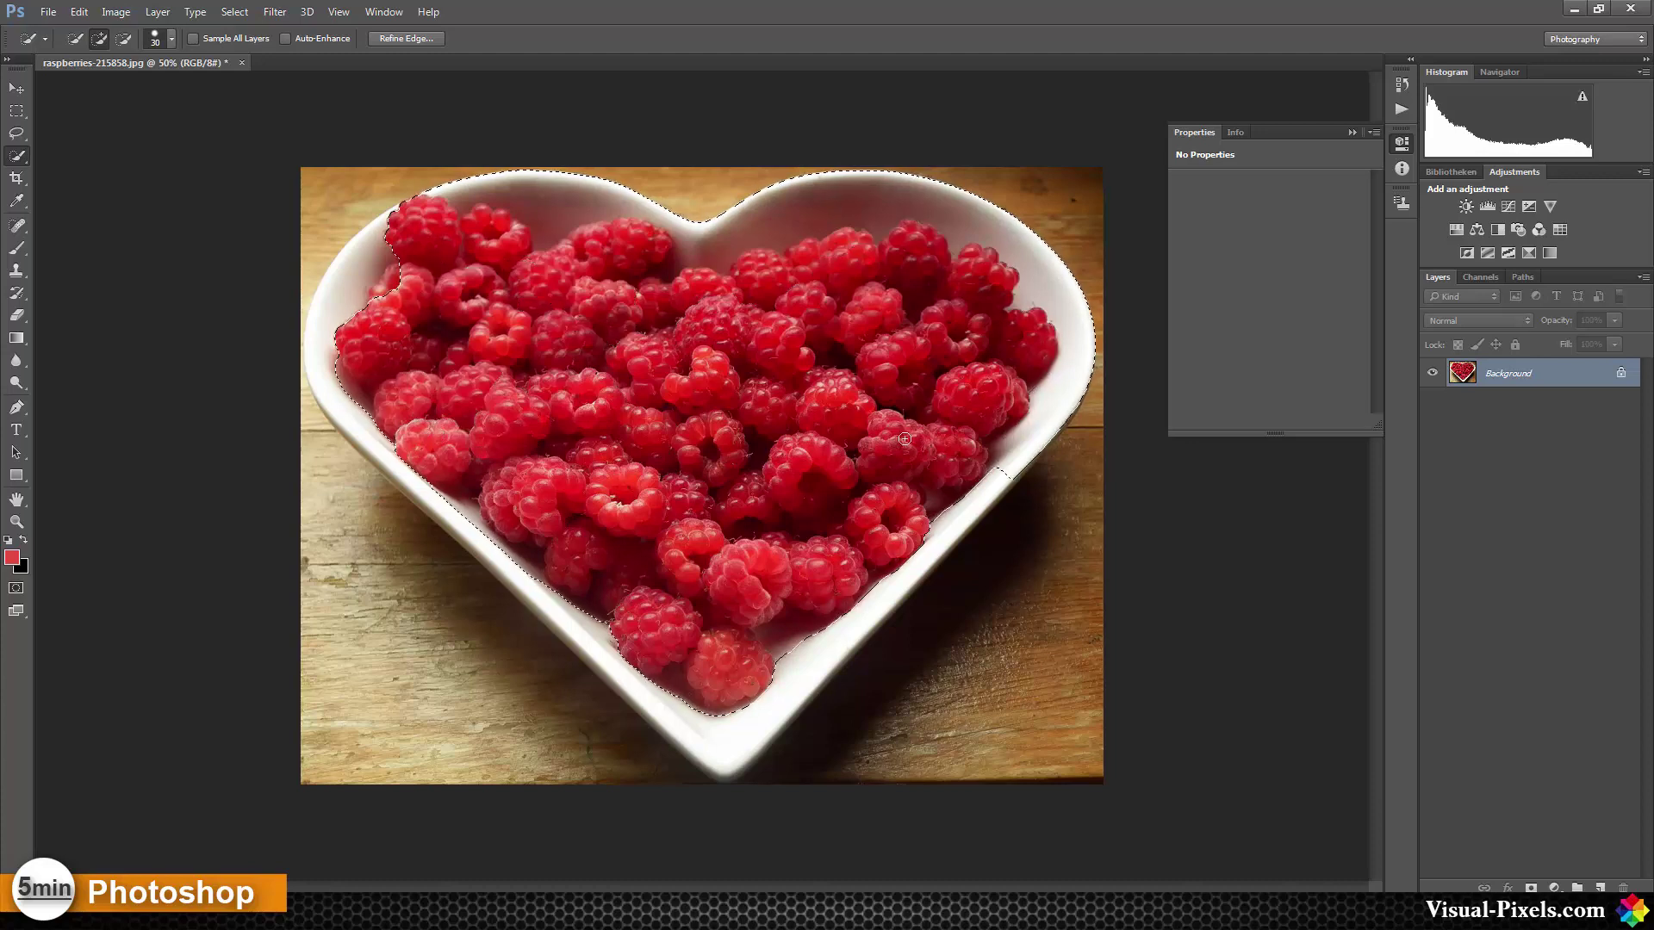
key("alt")
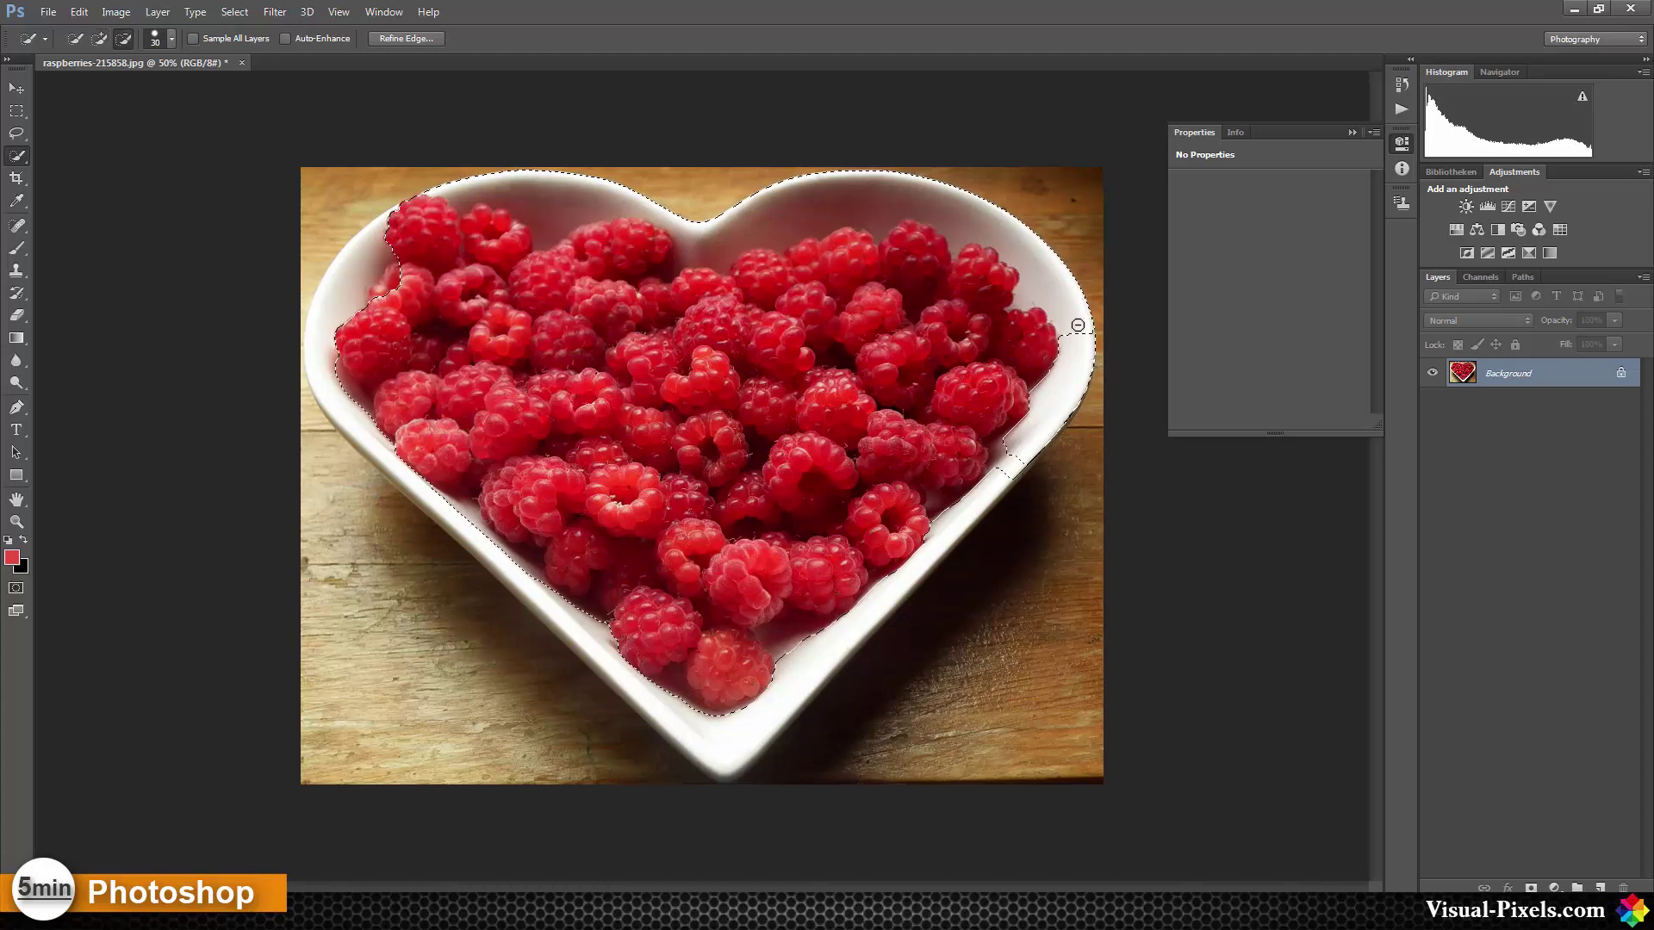
mouse_move(803, 194)
left_mouse_down()
mouse_move(689, 228)
mouse_move(606, 197)
mouse_move(530, 195)
mouse_move(482, 216)
left_mouse_up()
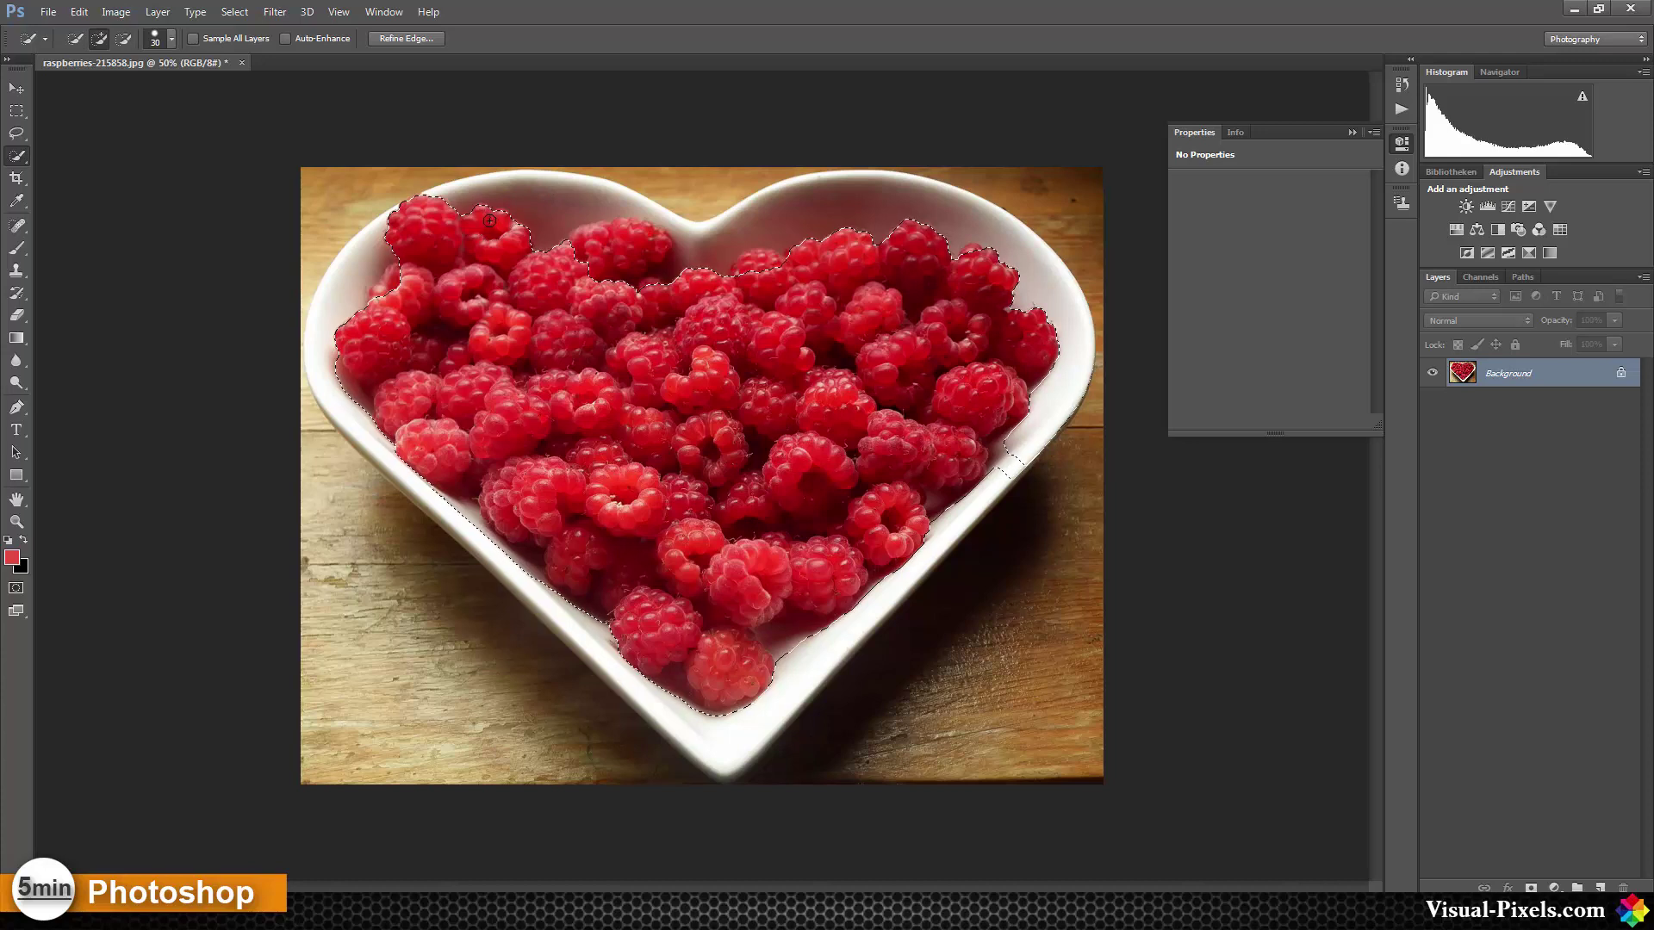
- Clean the raspberry selection edge, adding berries and subtracting the bowl and table
left_click(482, 240)
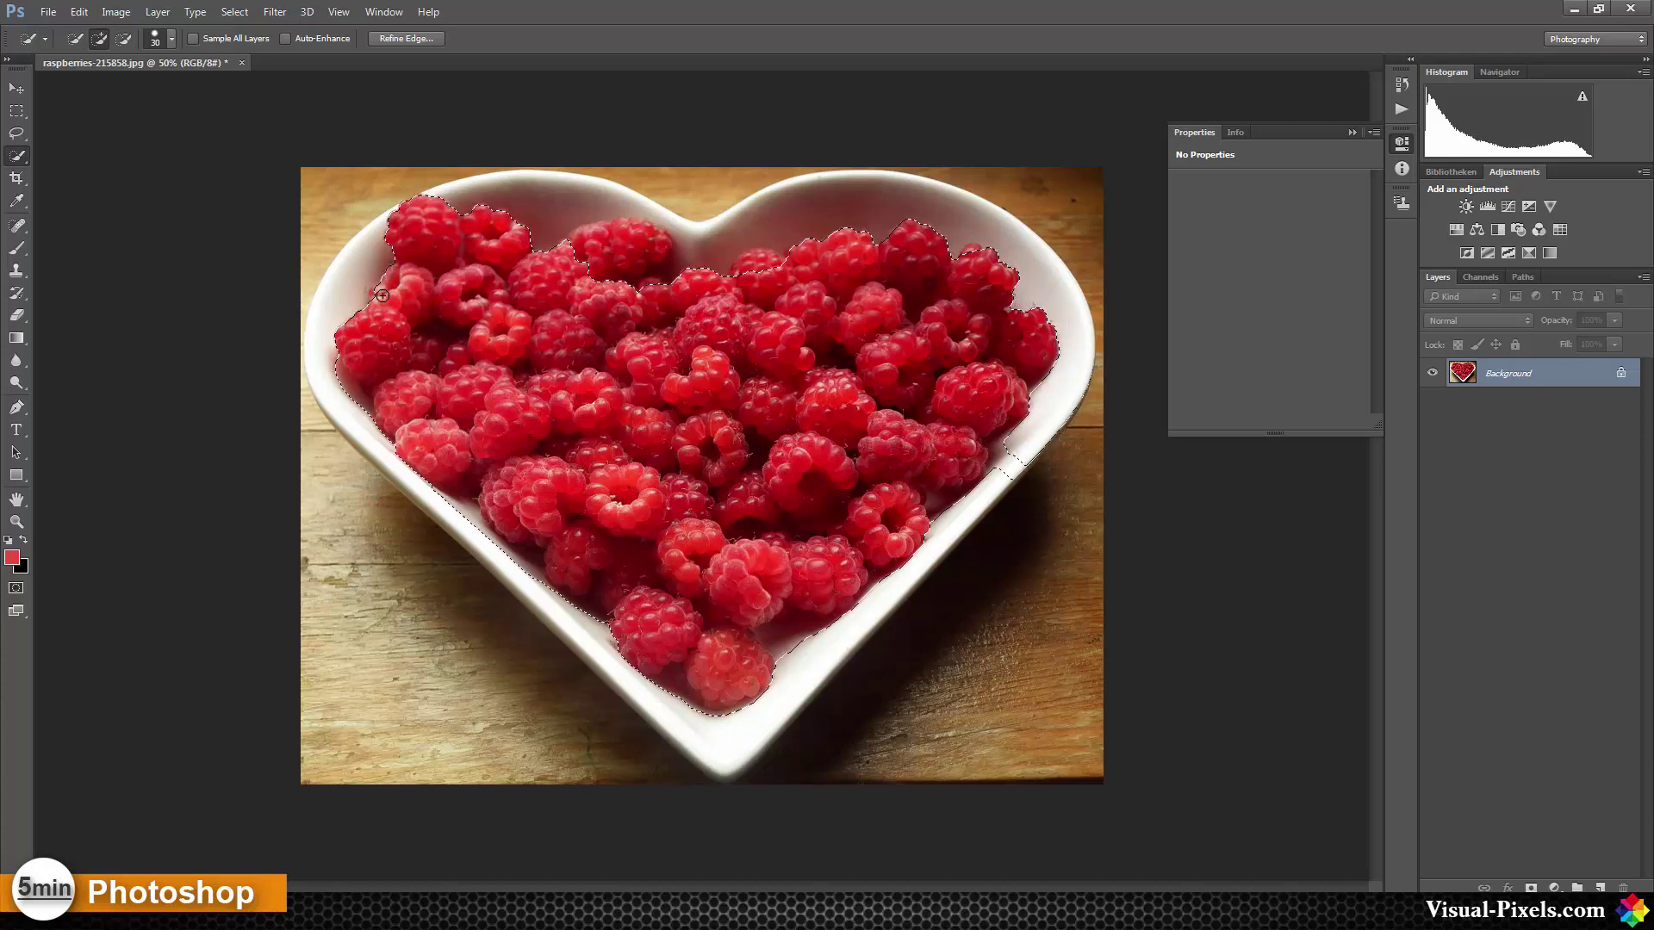
key("alt")
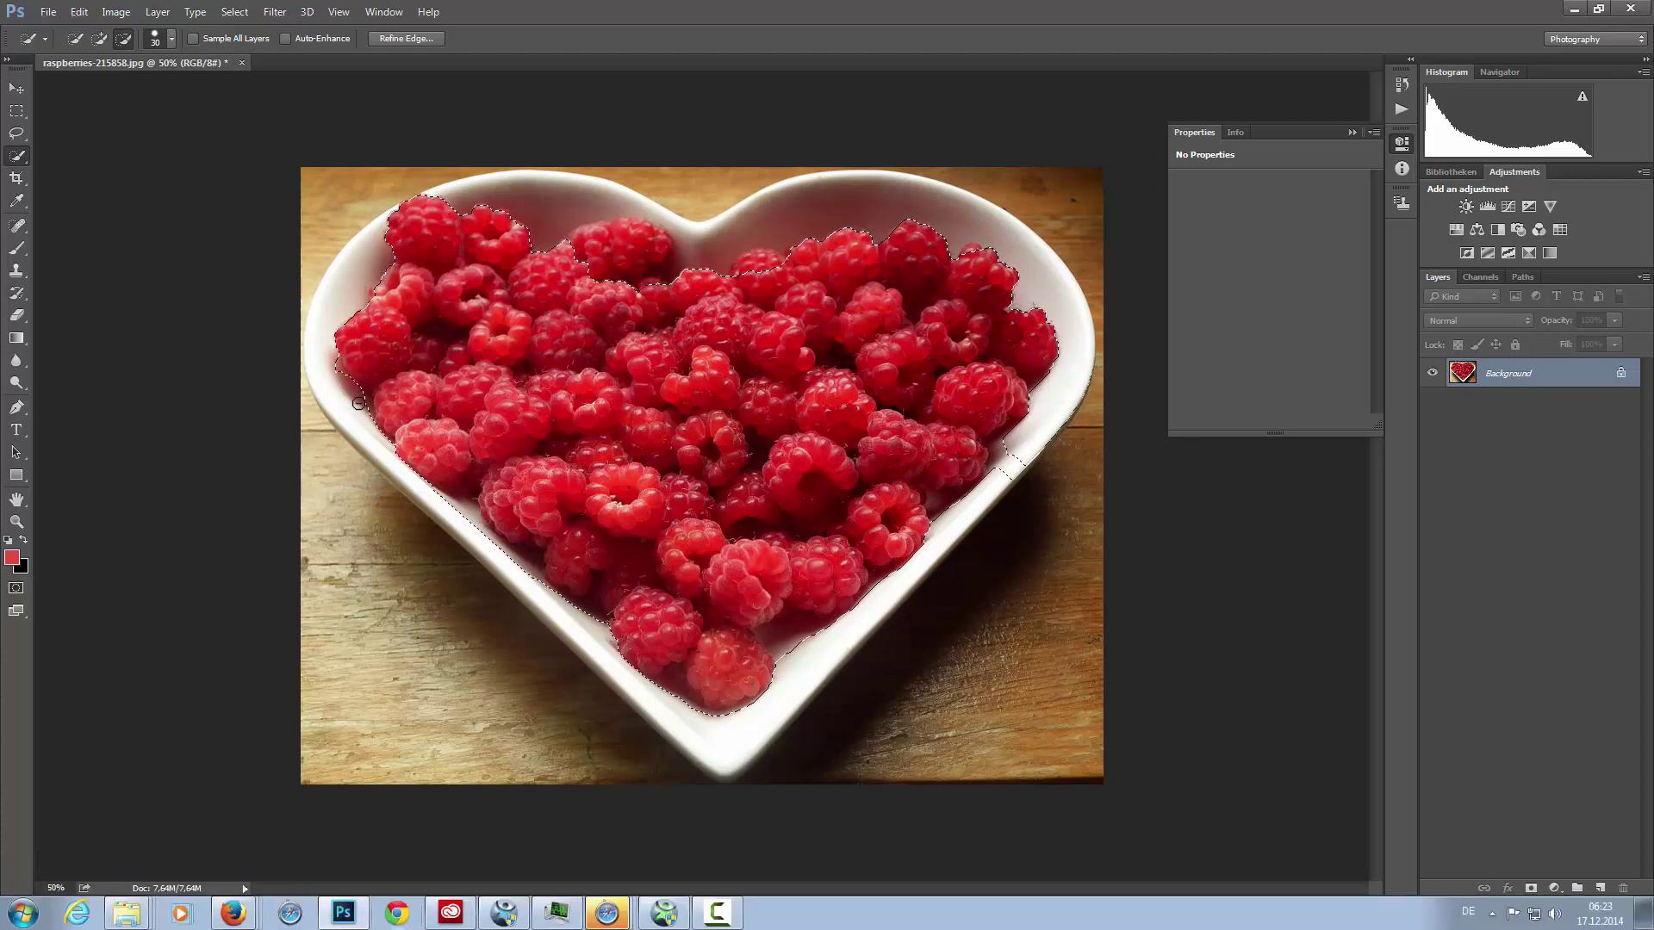
key("alt")
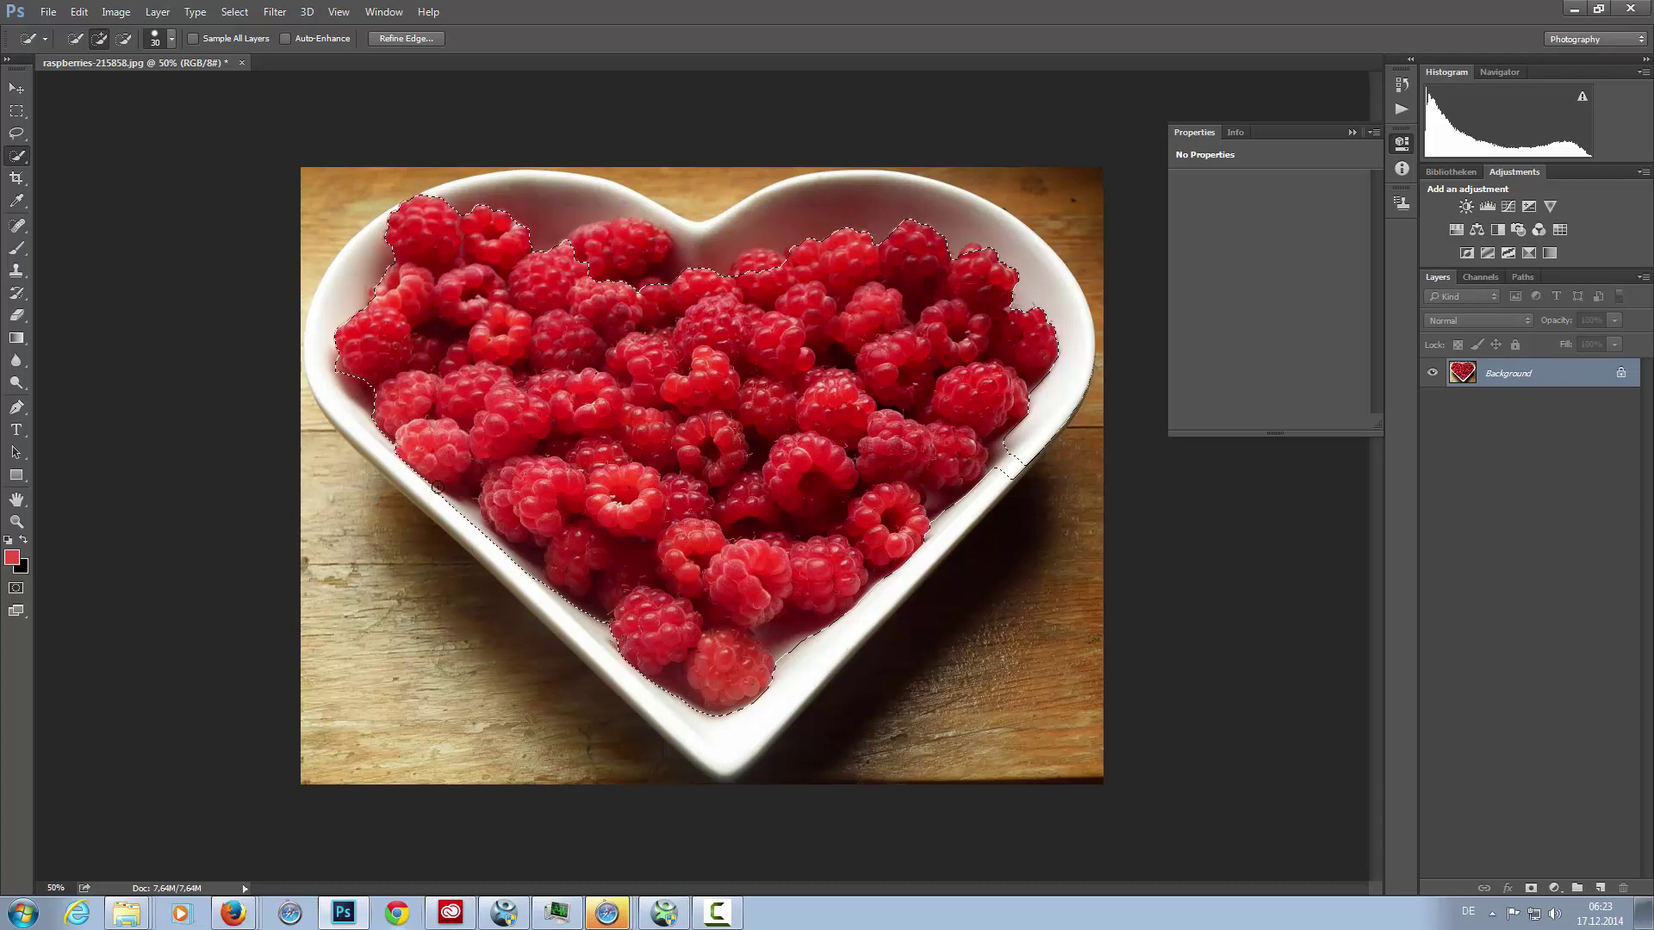
key("alt")
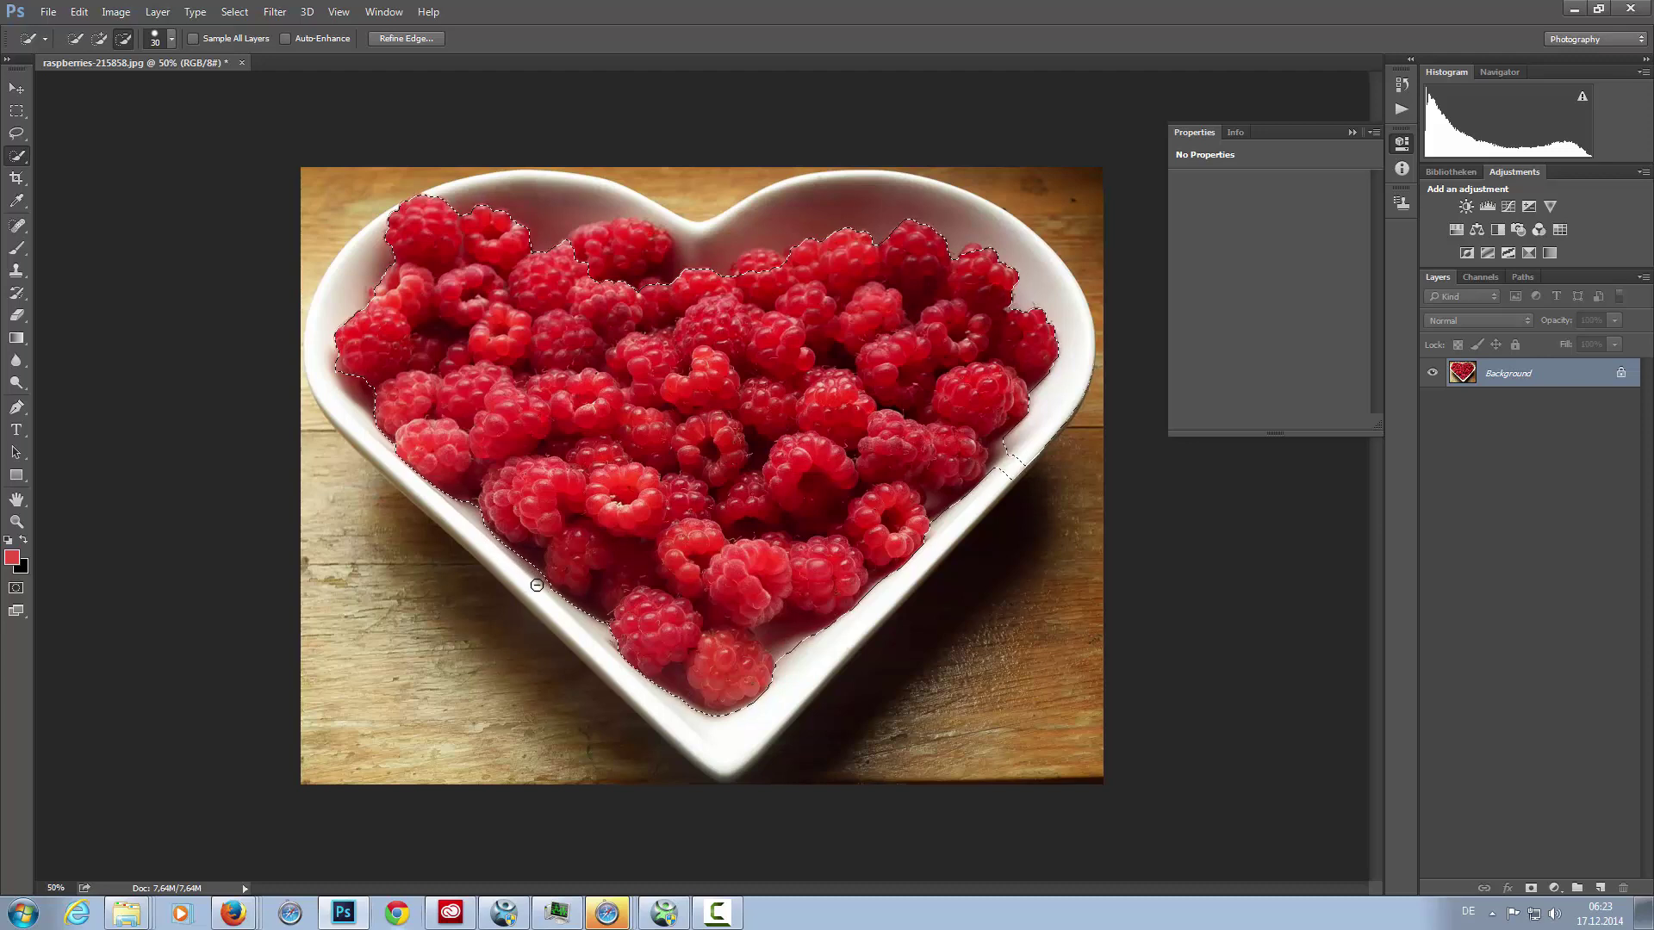
key("alt")
key("alt")
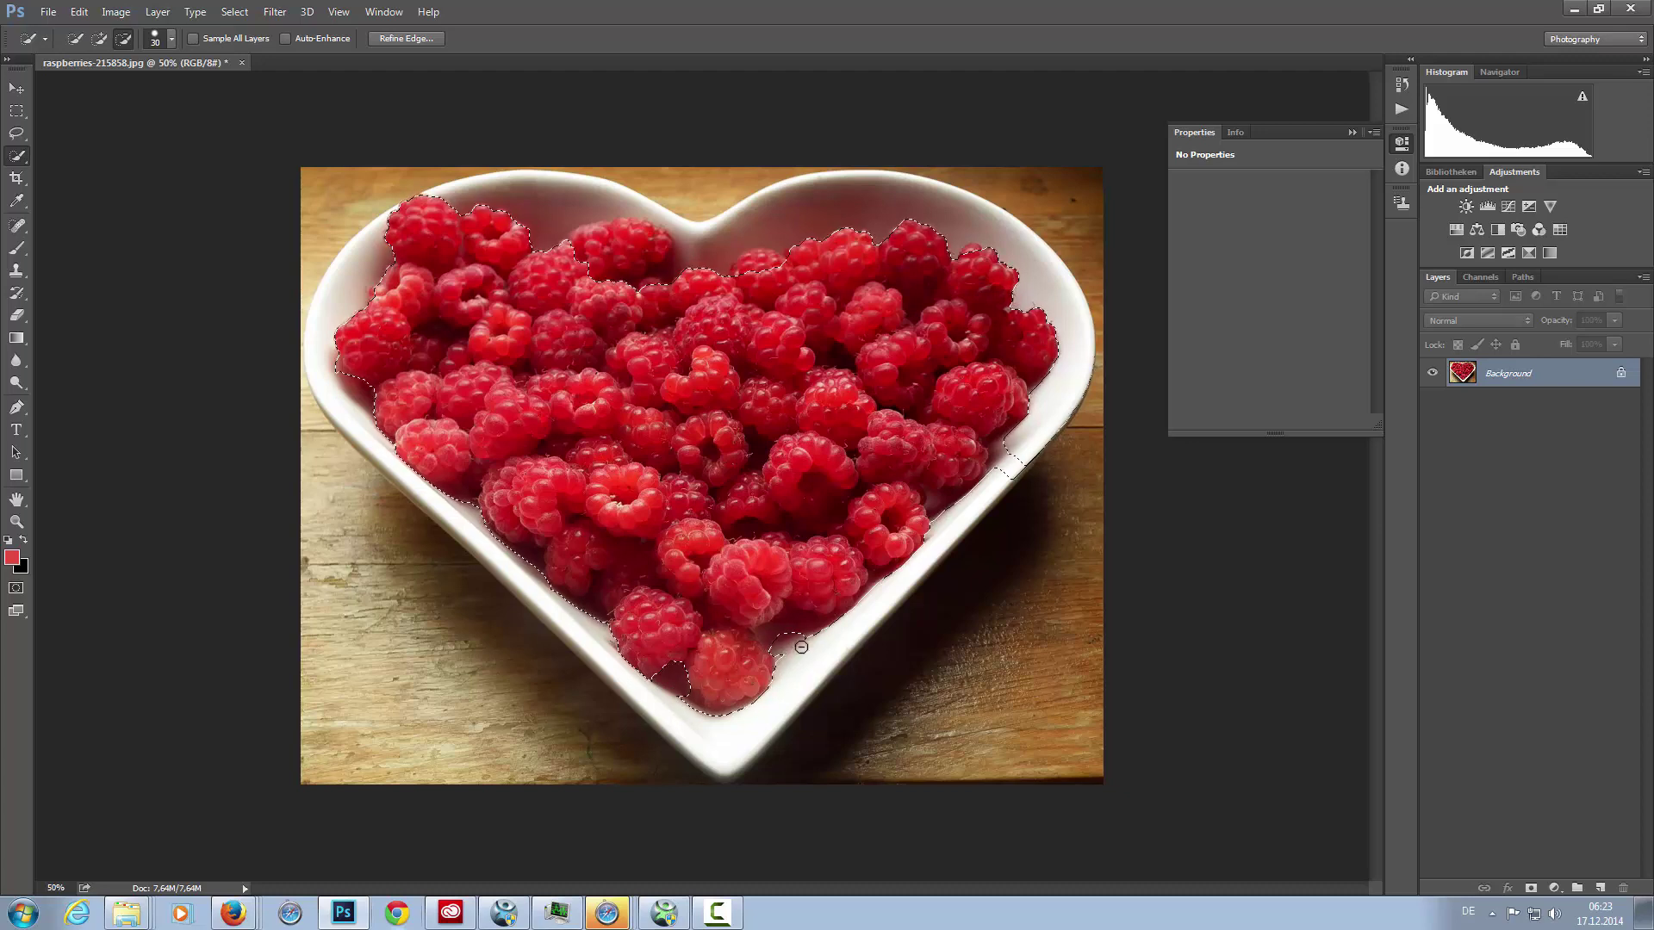
key("alt")
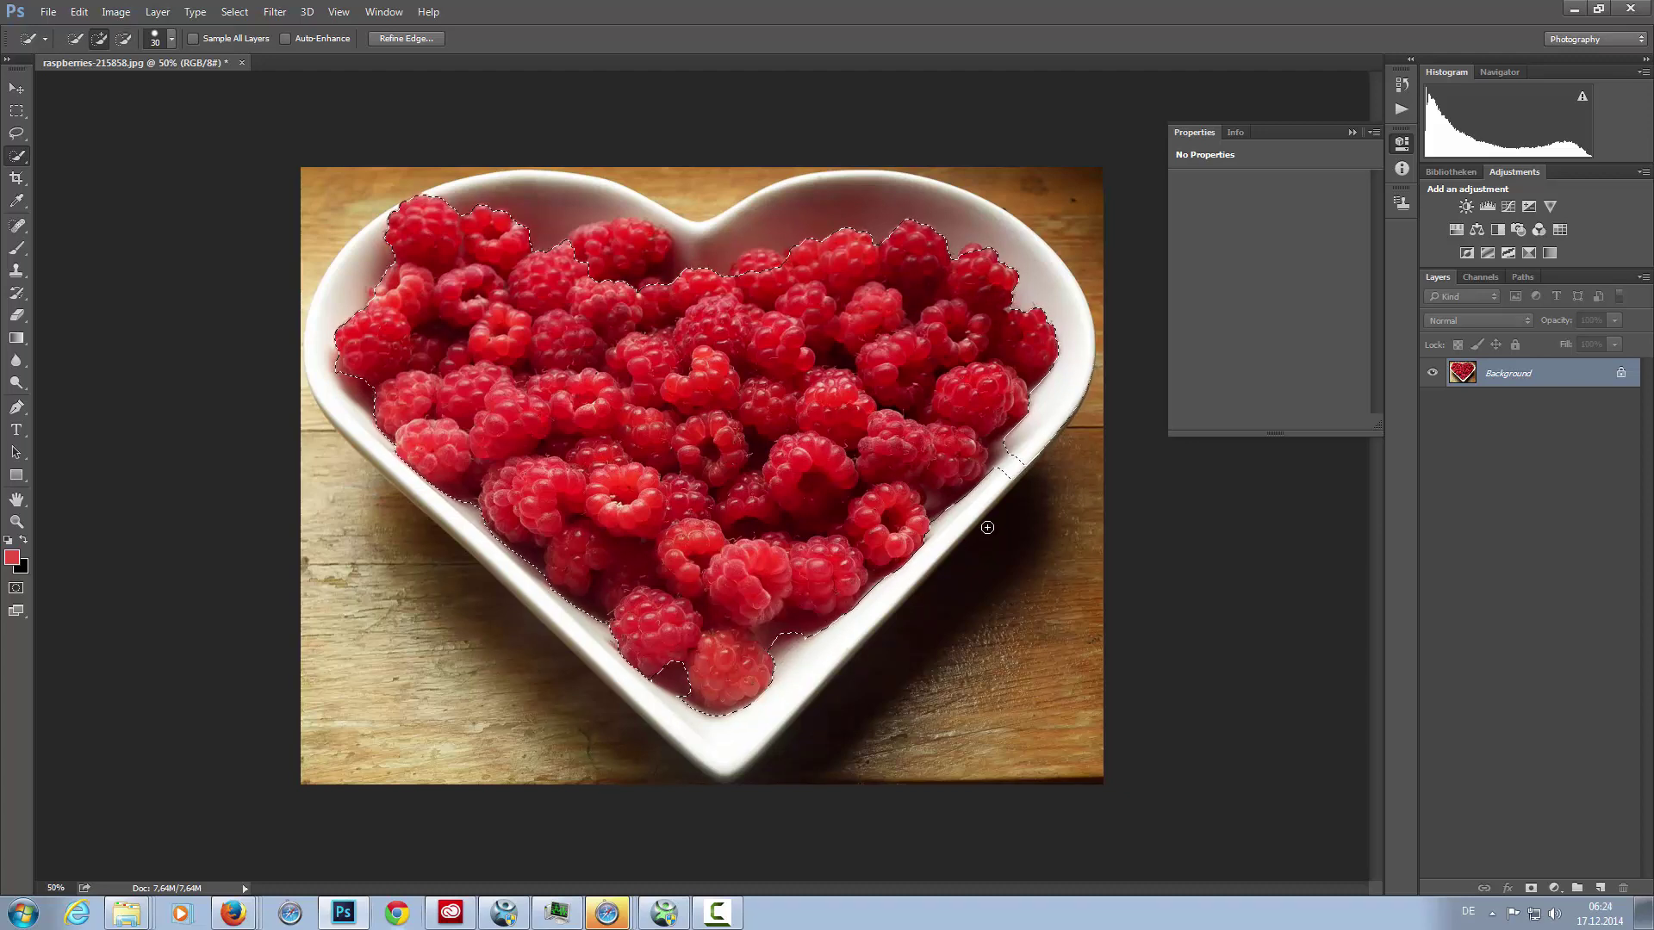
key("alt")
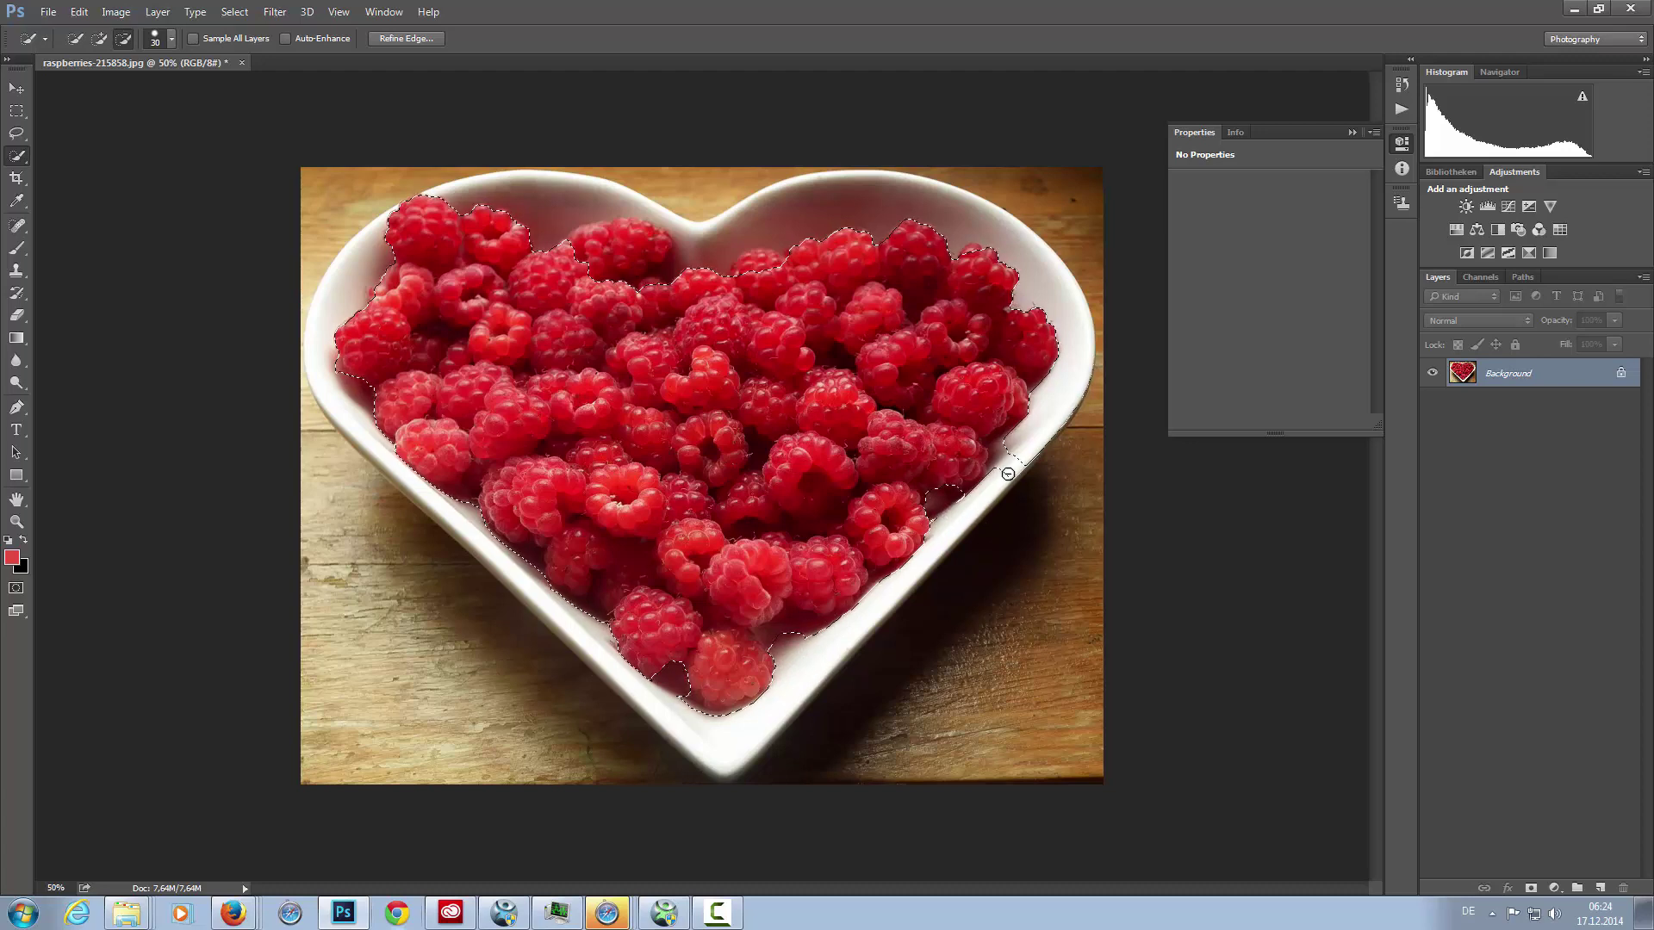
key("alt")
key("alt")
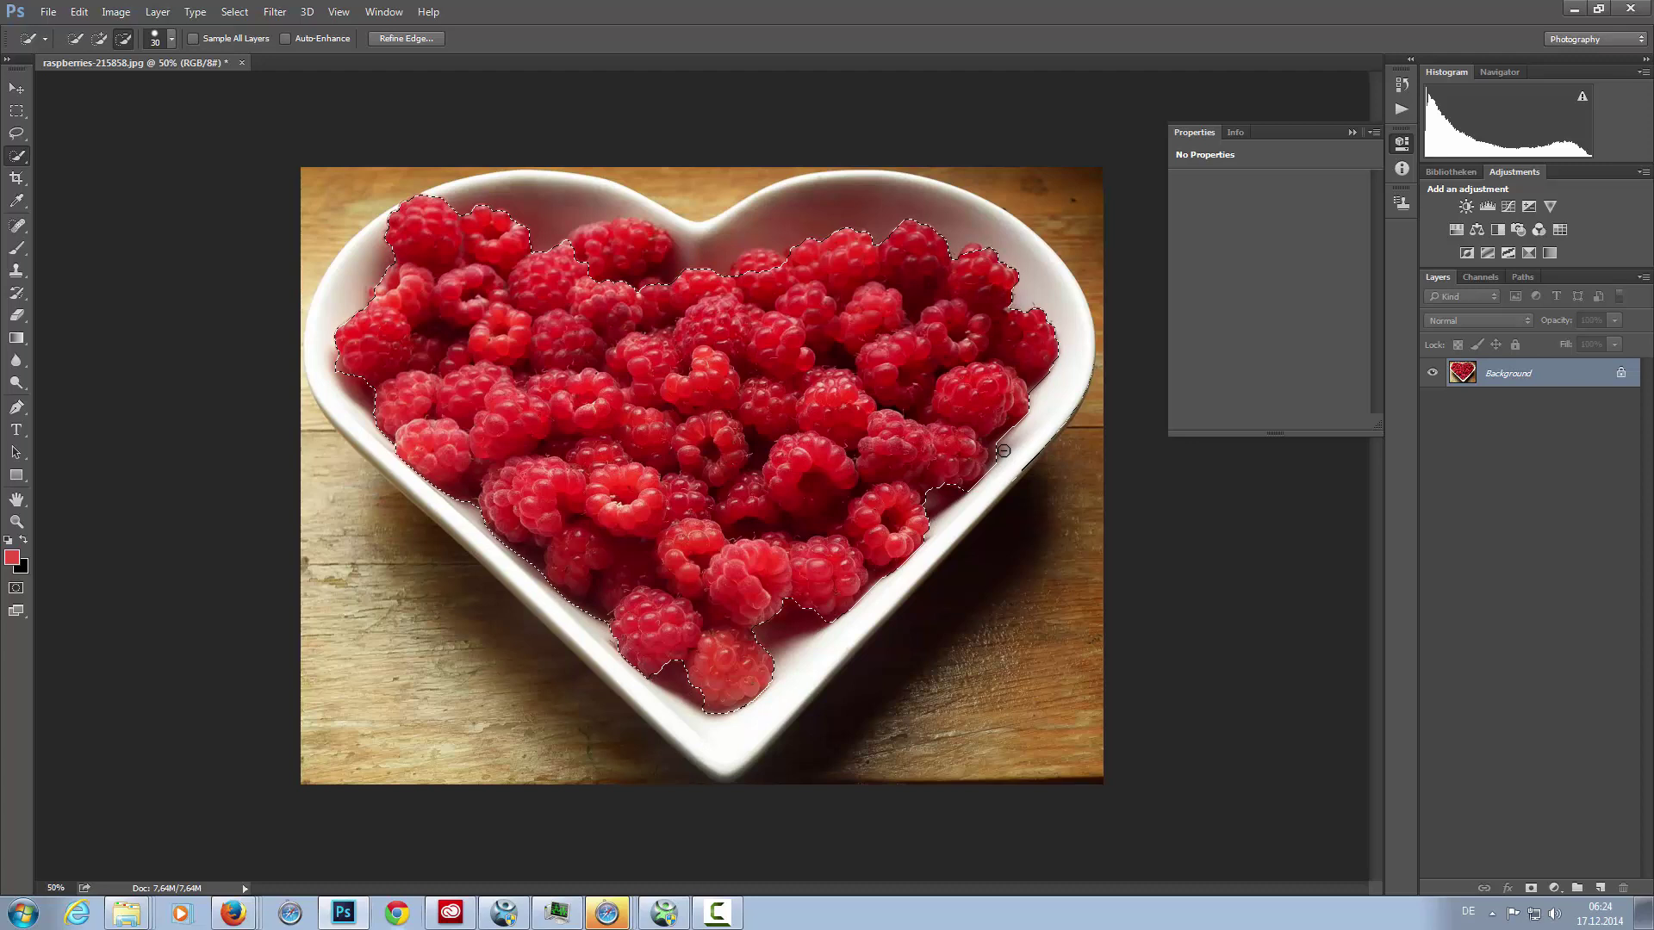
key("alt")
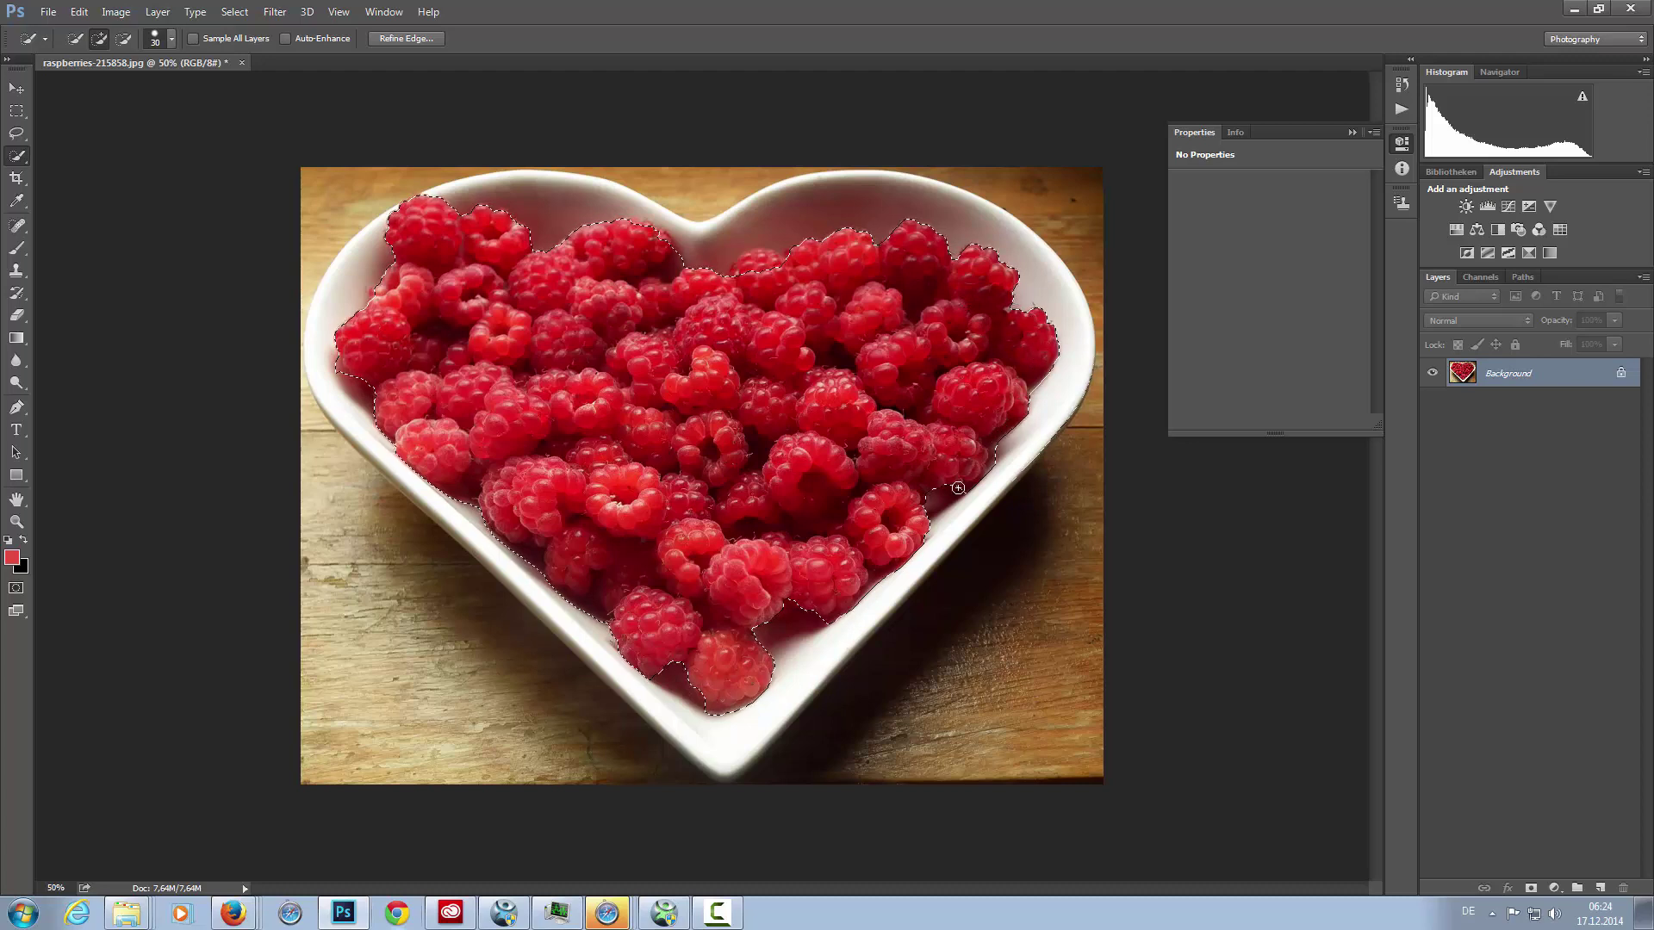
key("alt")
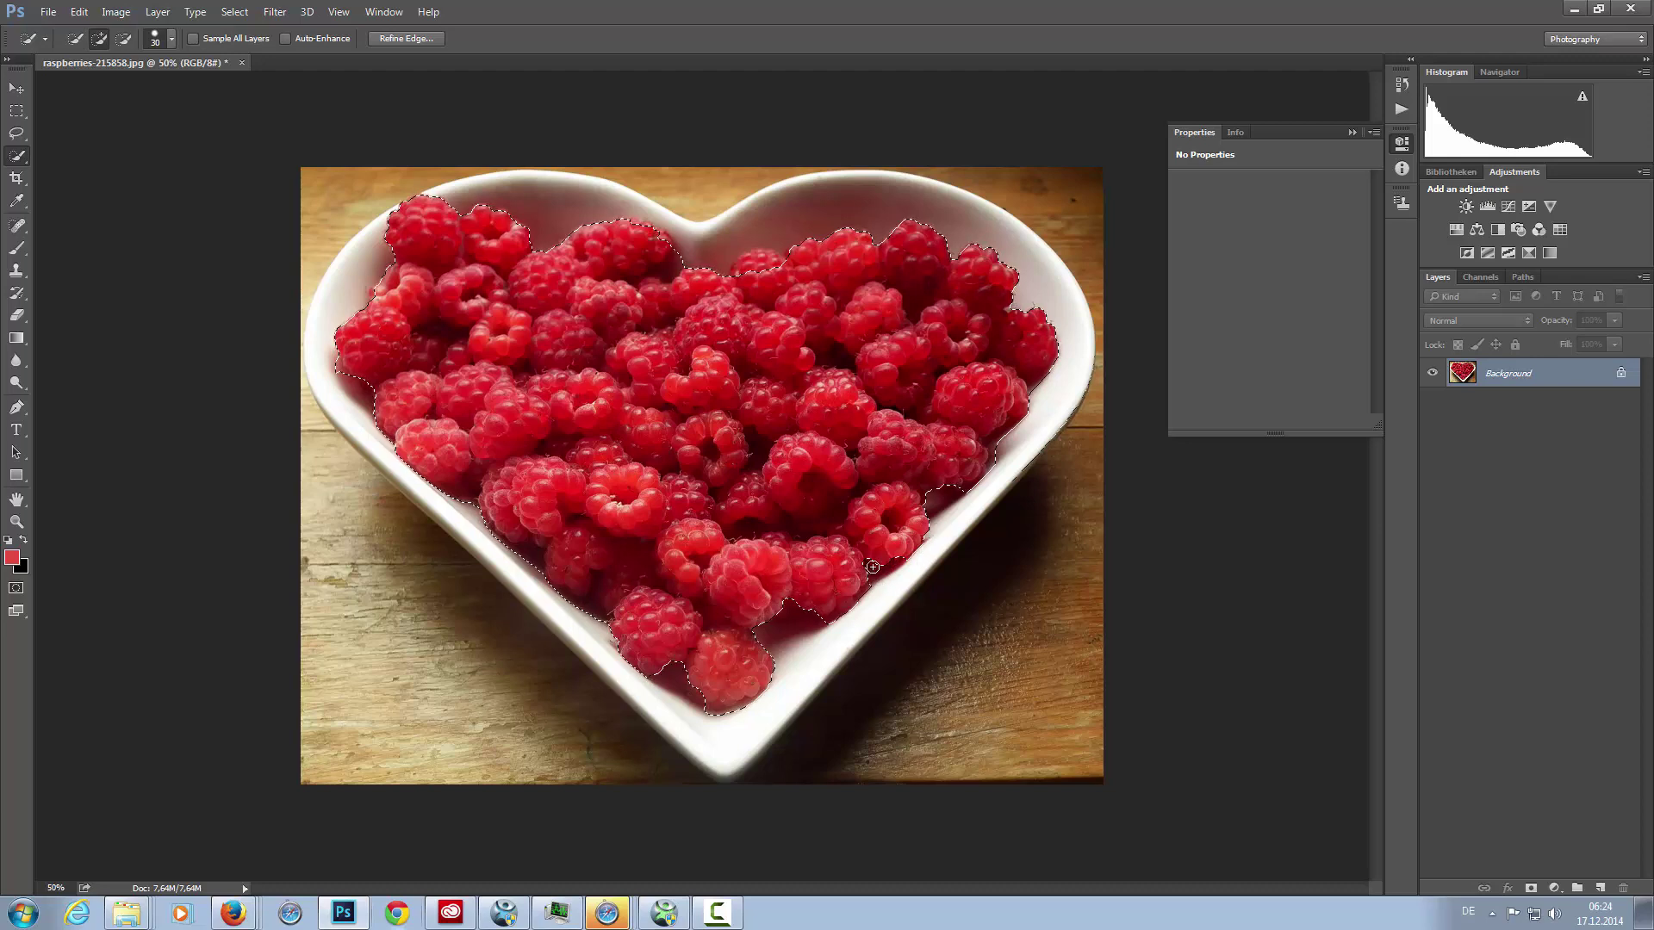
key("alt")
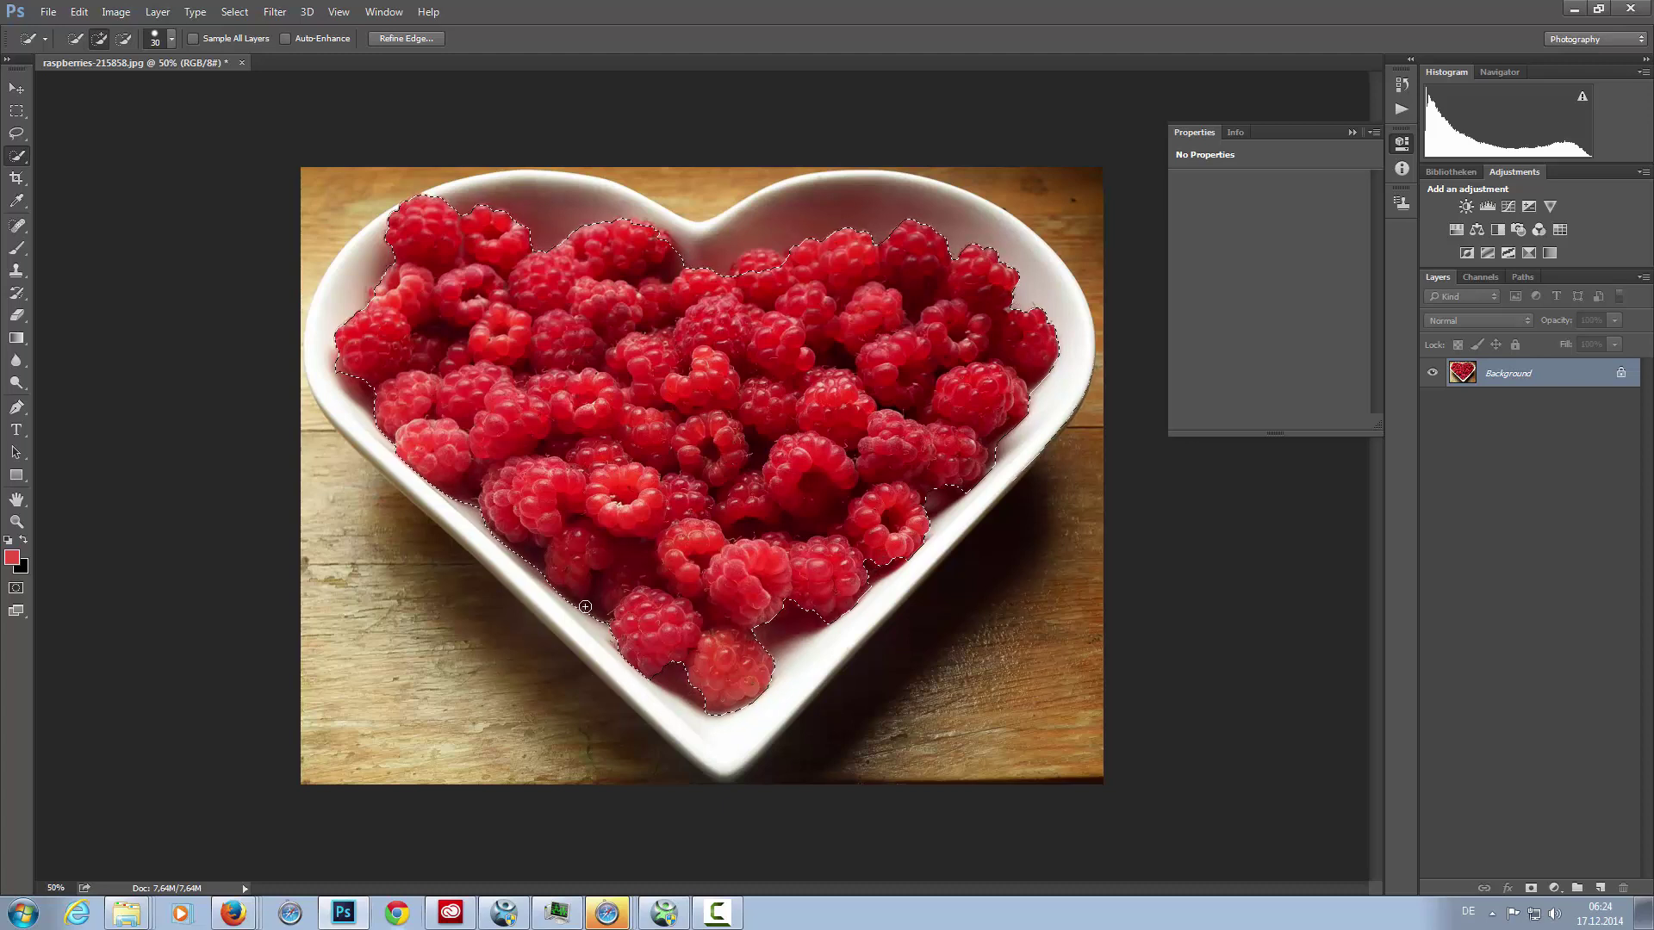
key("alt")
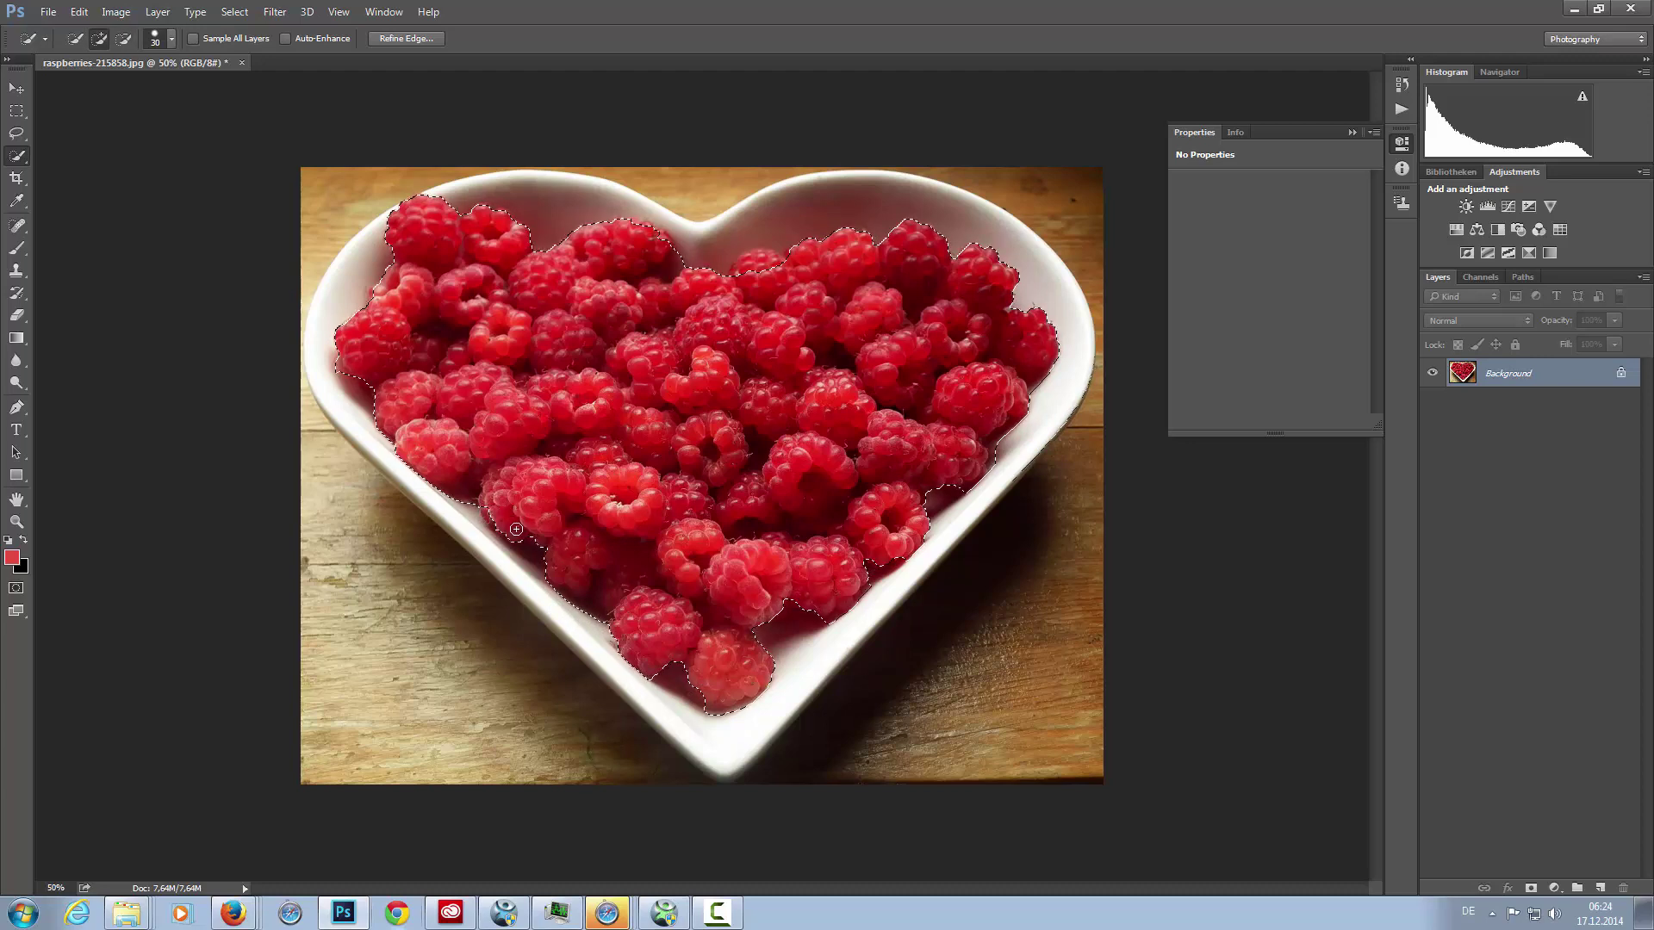
key("alt")
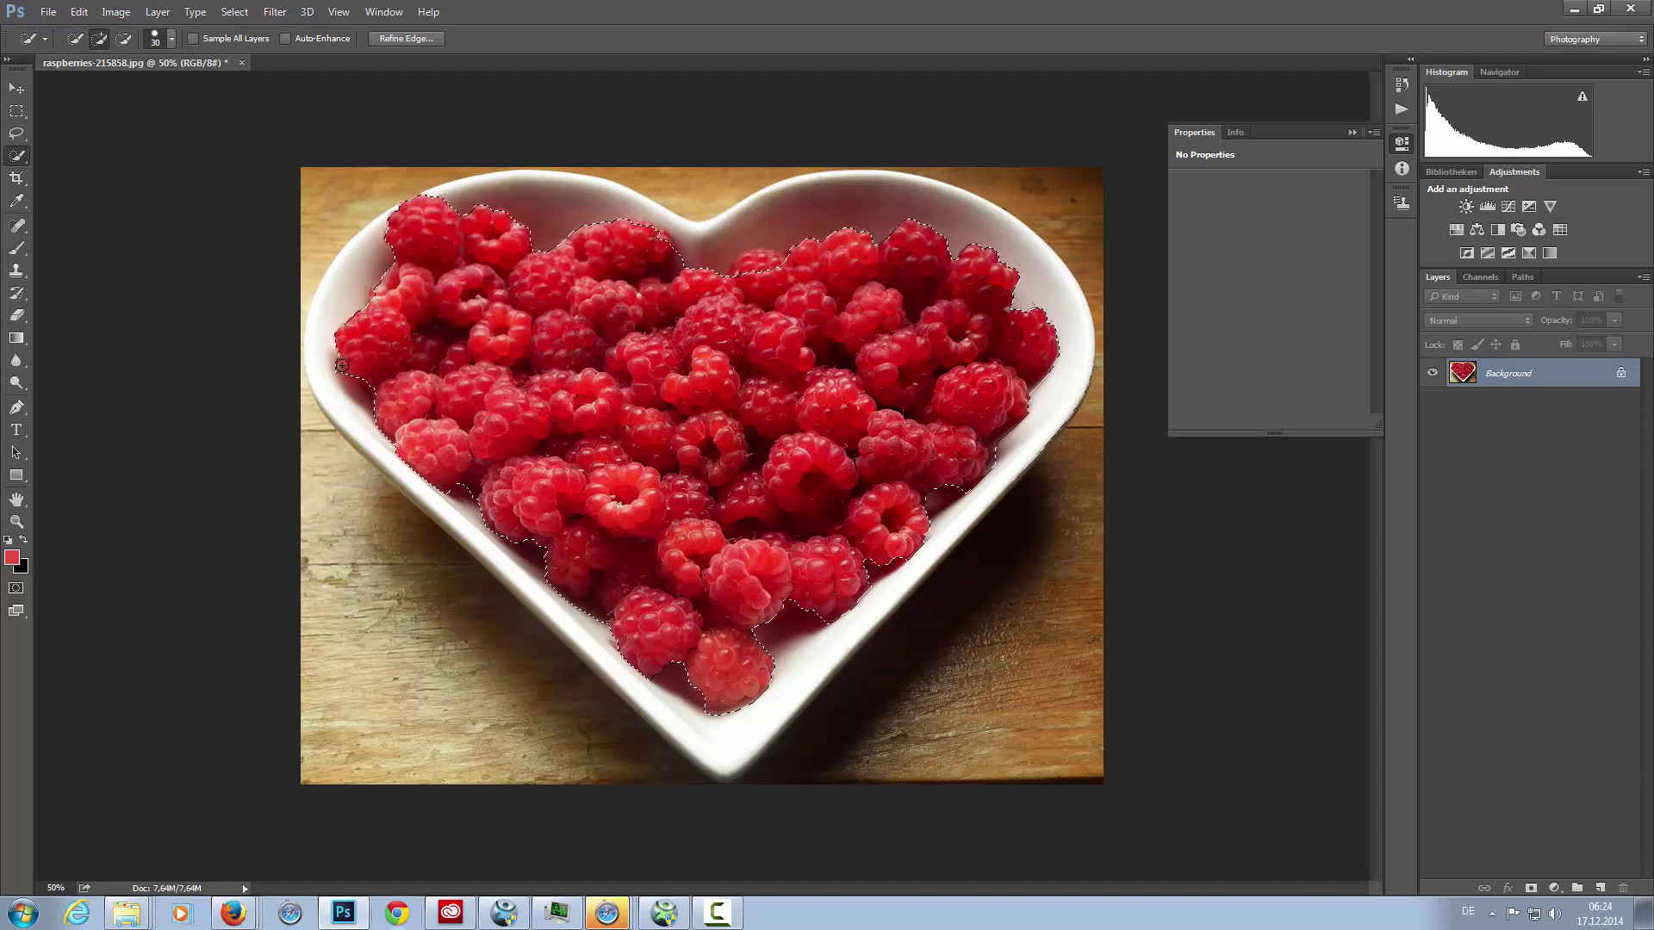
key("alt")
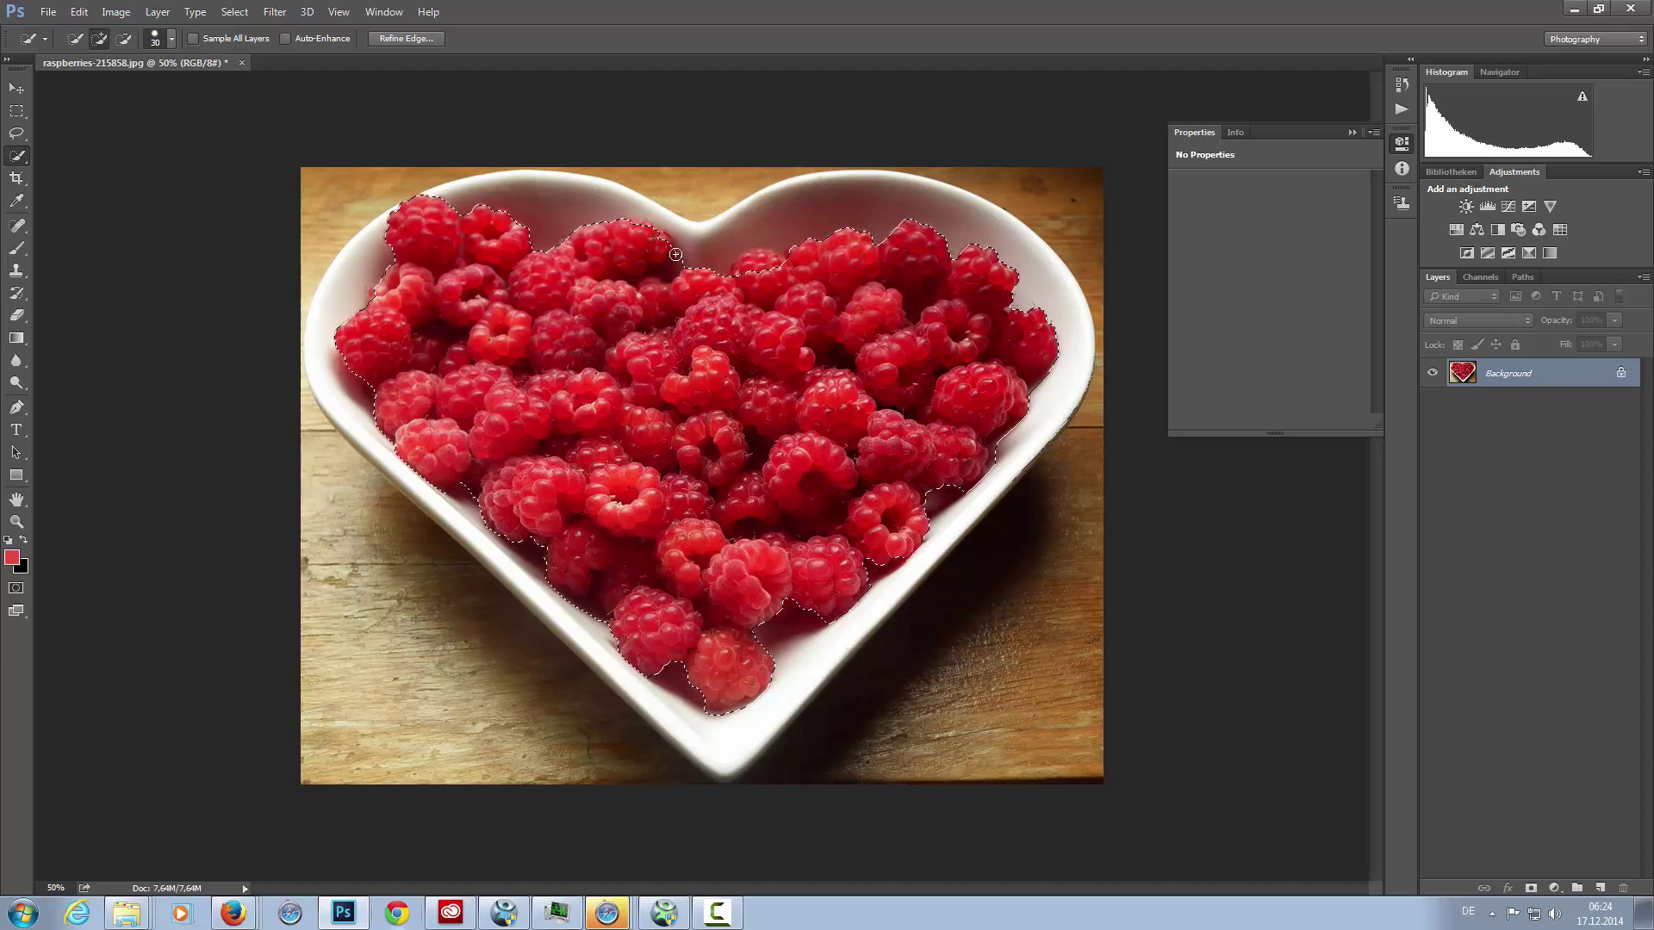
key("alt")
- Feather the selection by 1,7 px in Refine Edge, then add the sliver beside the bottom raspberry
left_click(408, 38)
mouse_move(791, 369)
left_mouse_down()
mouse_move(800, 347)
mouse_move(800, 360)
left_mouse_up()
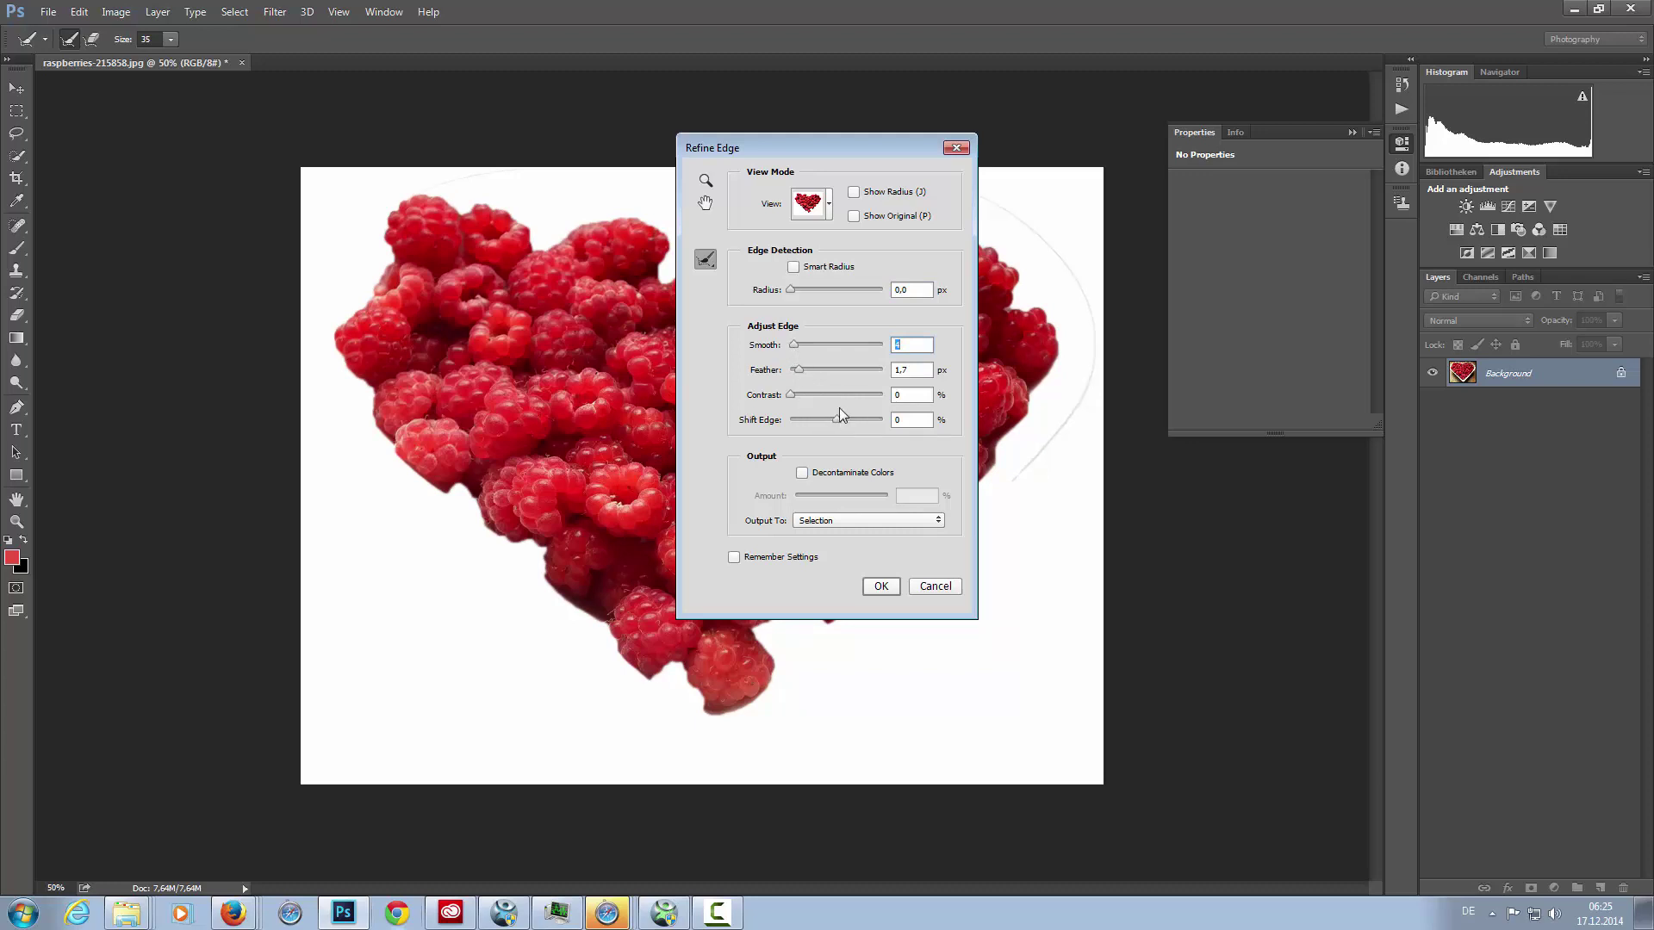
left_click(881, 587)
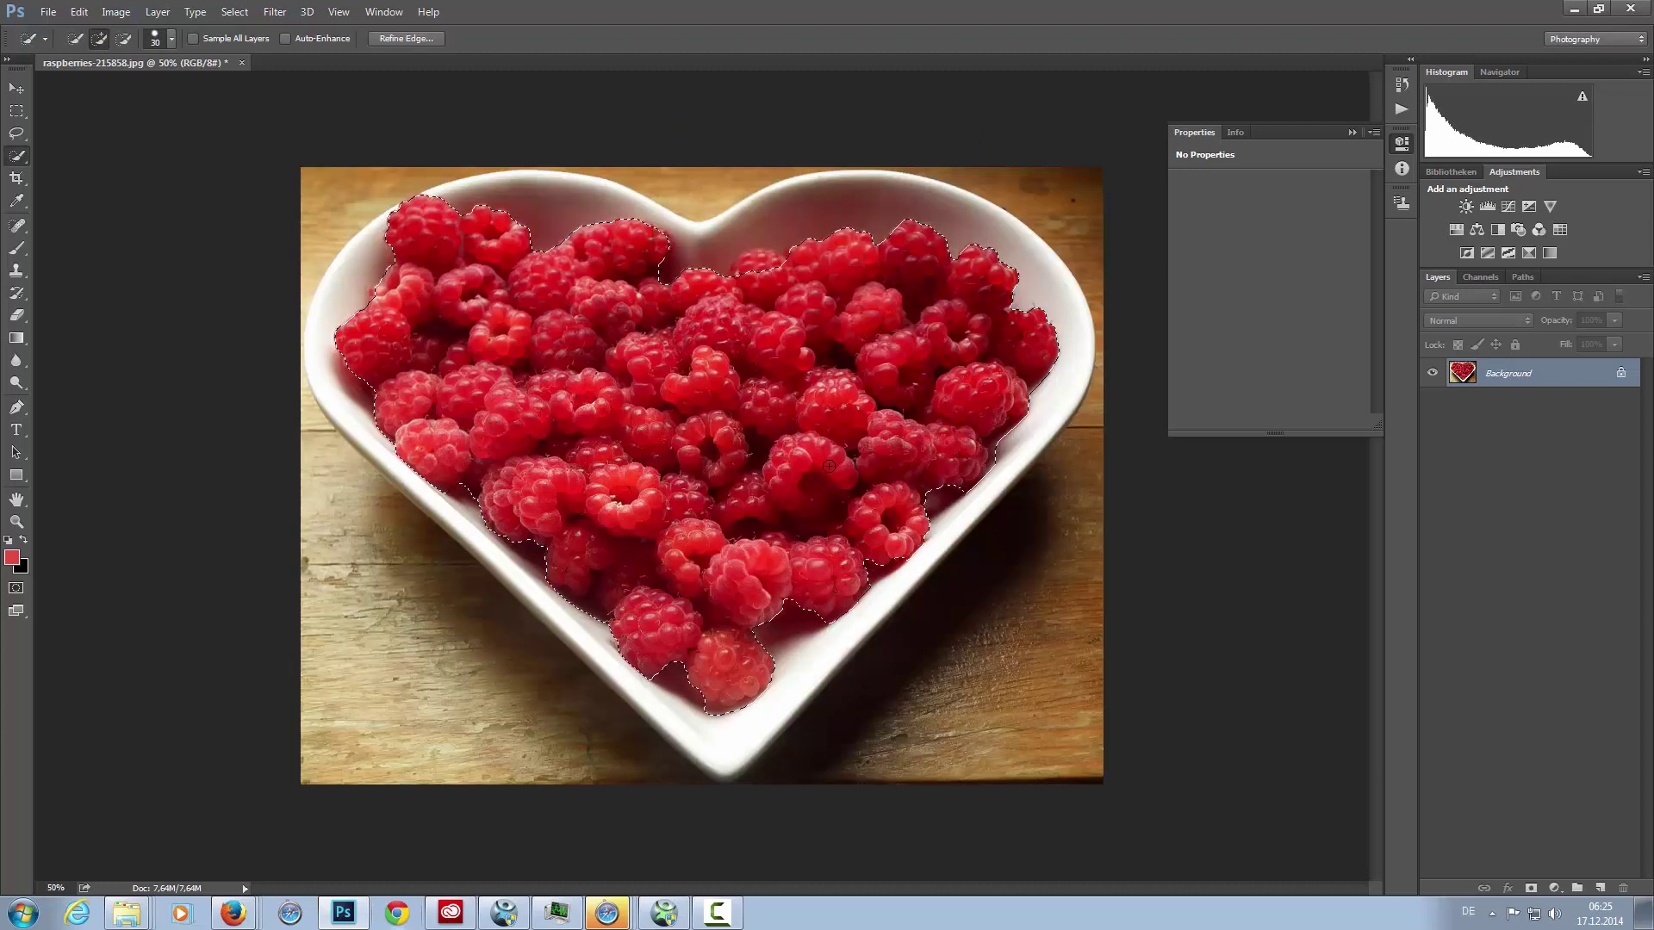
key("alt")
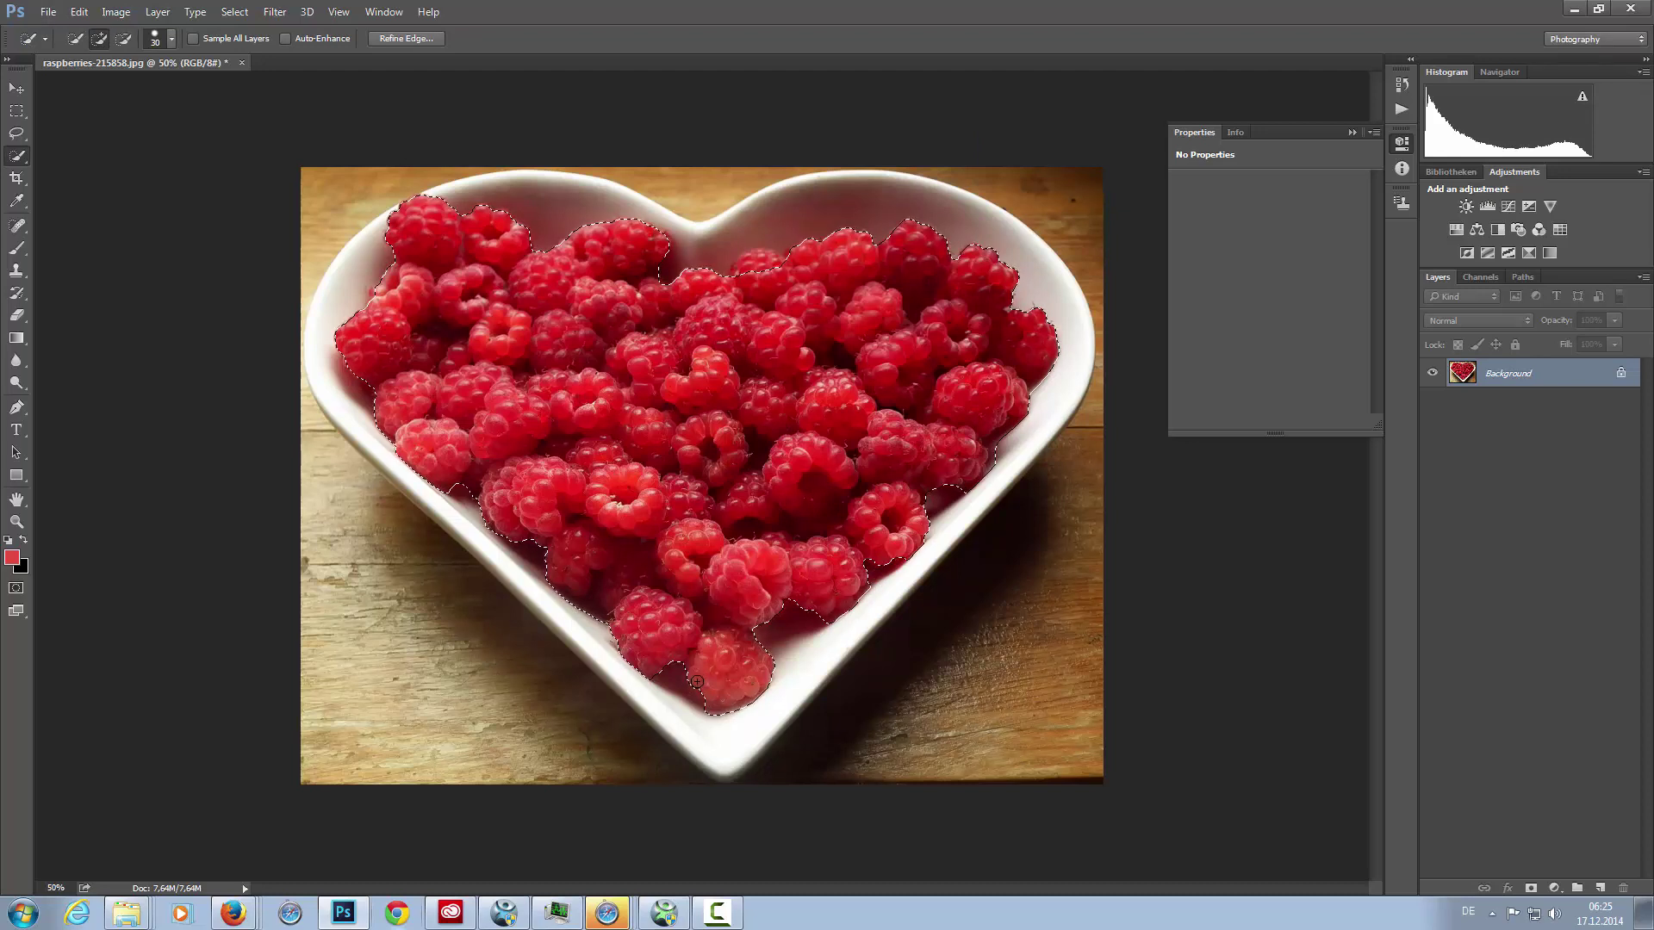
left_click(700, 685)
- Add a Black & White adjustment and invert its mask so only the raspberries stay red
left_click(1496, 230)
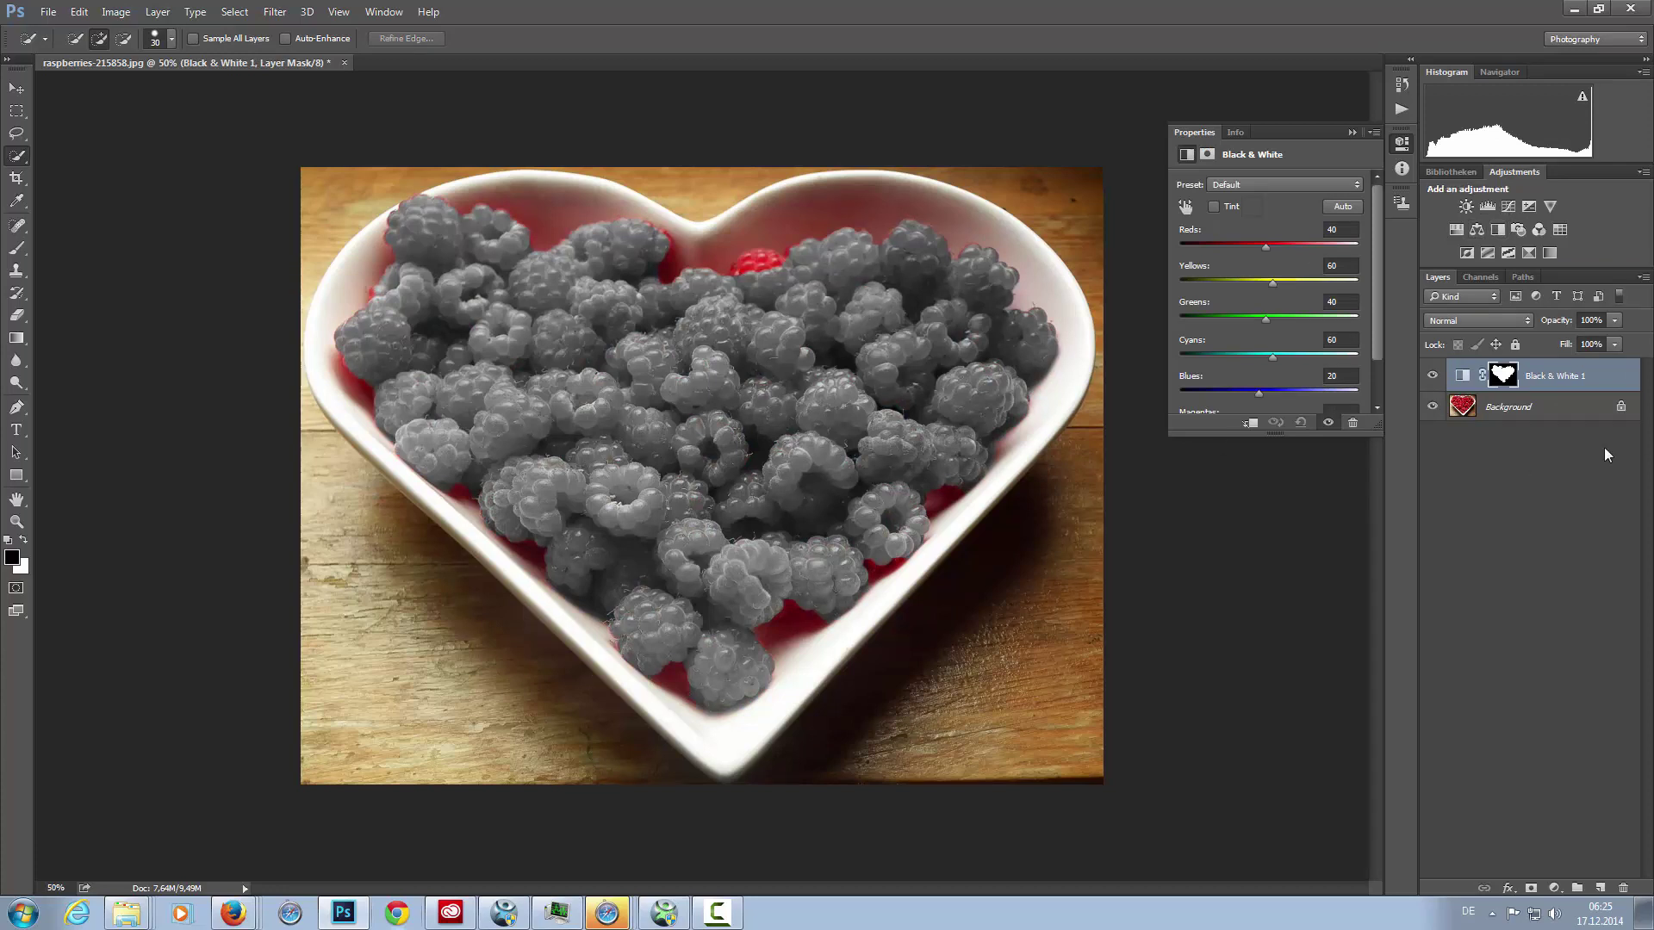
left_click(1502, 379)
key("ctrl+i")
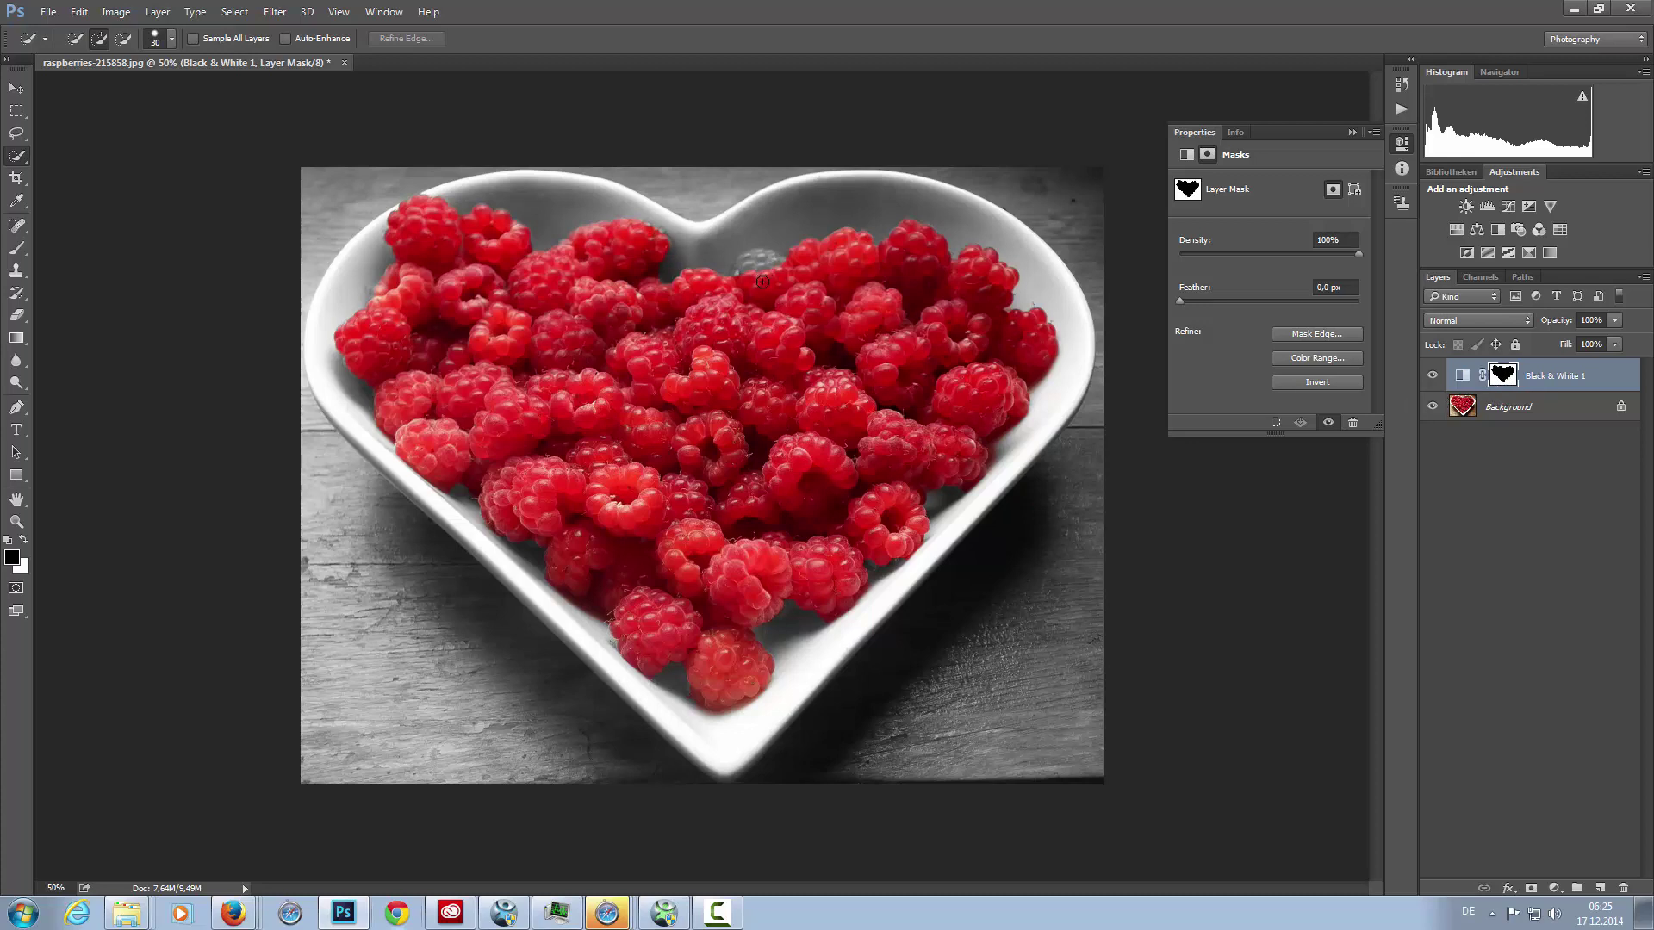
- Paint the mask with an 80 px brush at 100% opacity over the grey berry
key("b")
key("bracketleft")
key("bracketleft")
key("bracketleft")
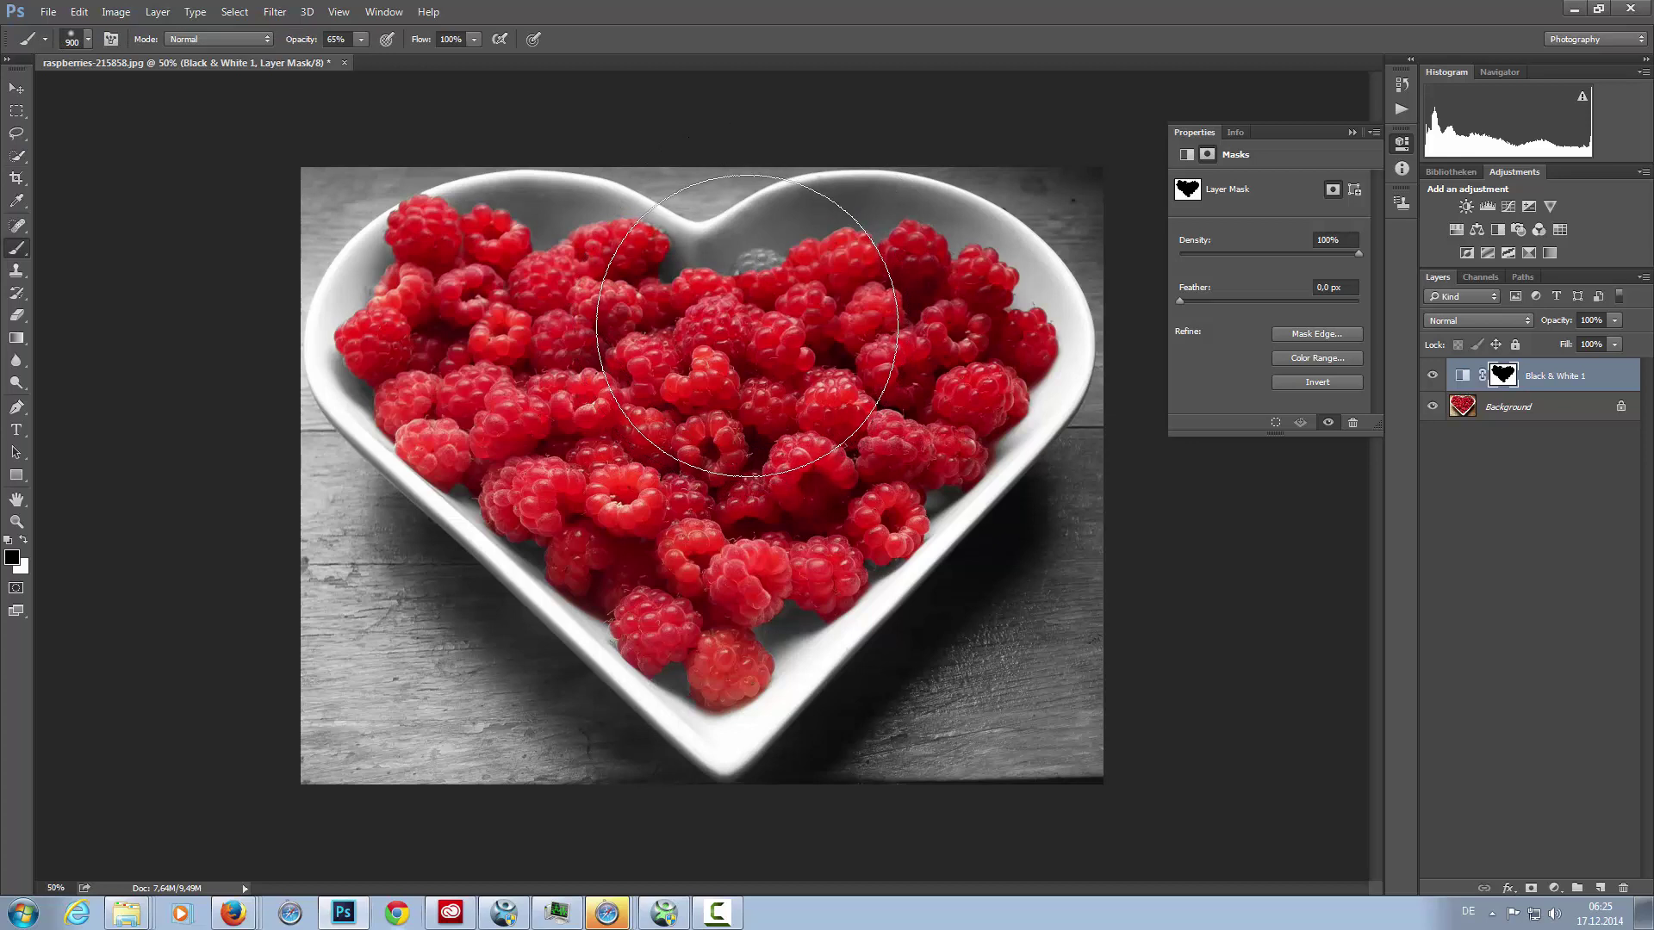
key("bracketleft")
key("bracketleft")
key("bracketleft")
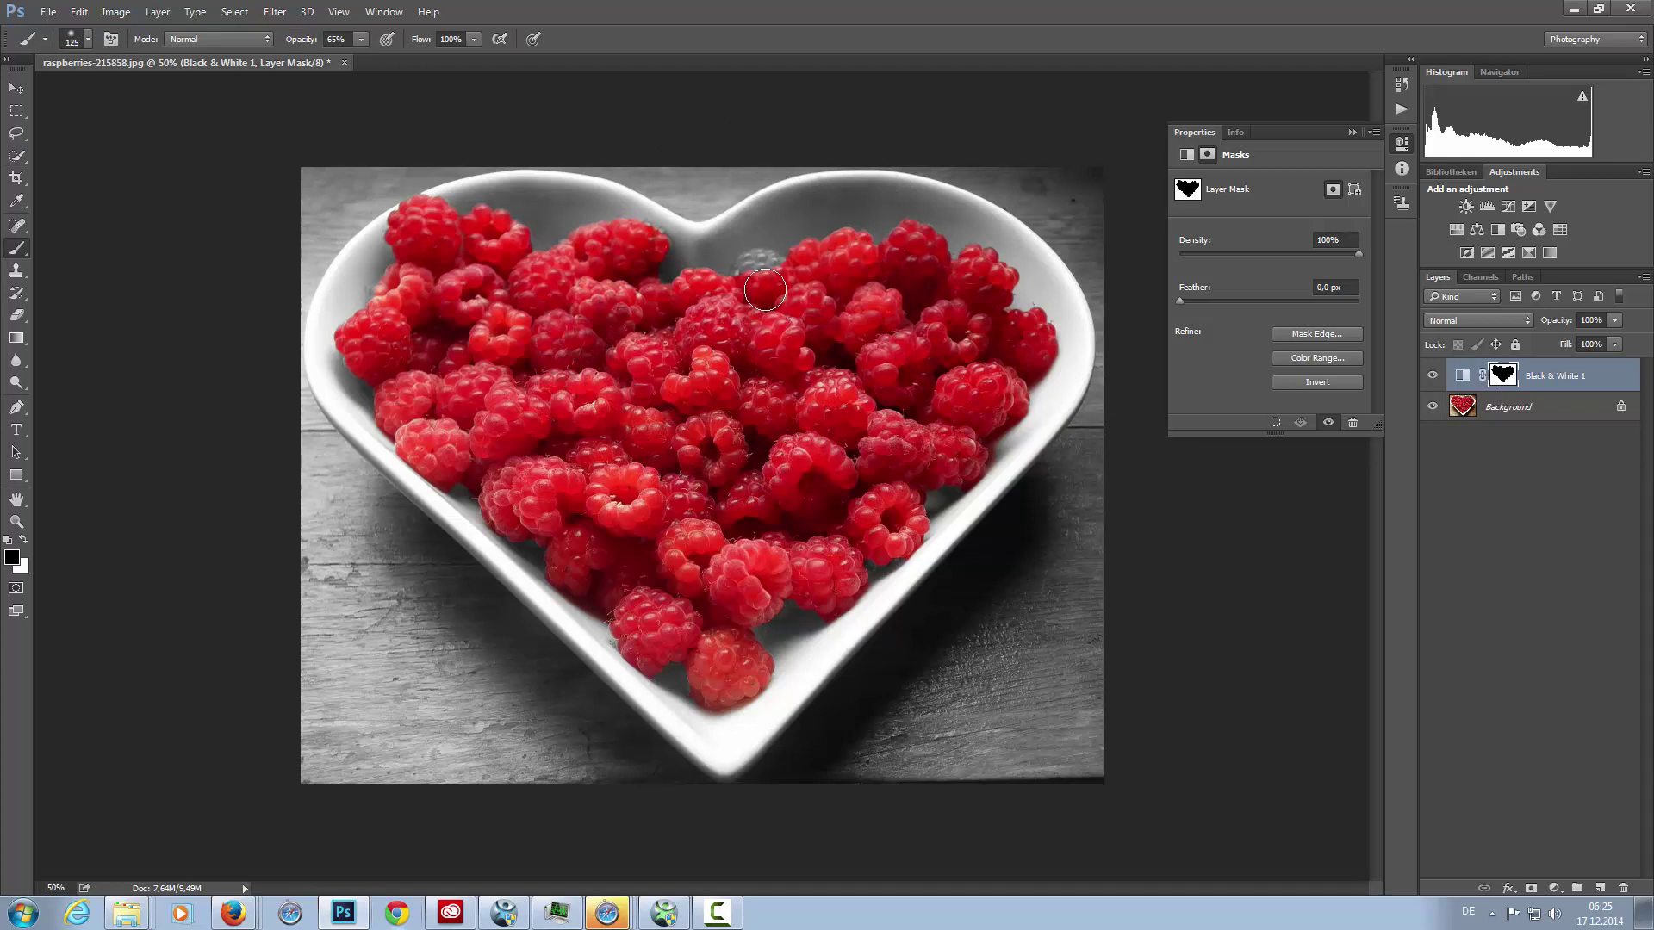
key("bracketleft")
key("bracketleft")
left_click_drag(761, 275, 760, 271)
left_click(362, 40)
left_click(769, 265)
mouse_move(747, 264)
left_mouse_down()
mouse_move(779, 265)
mouse_move(768, 273)
left_mouse_up()
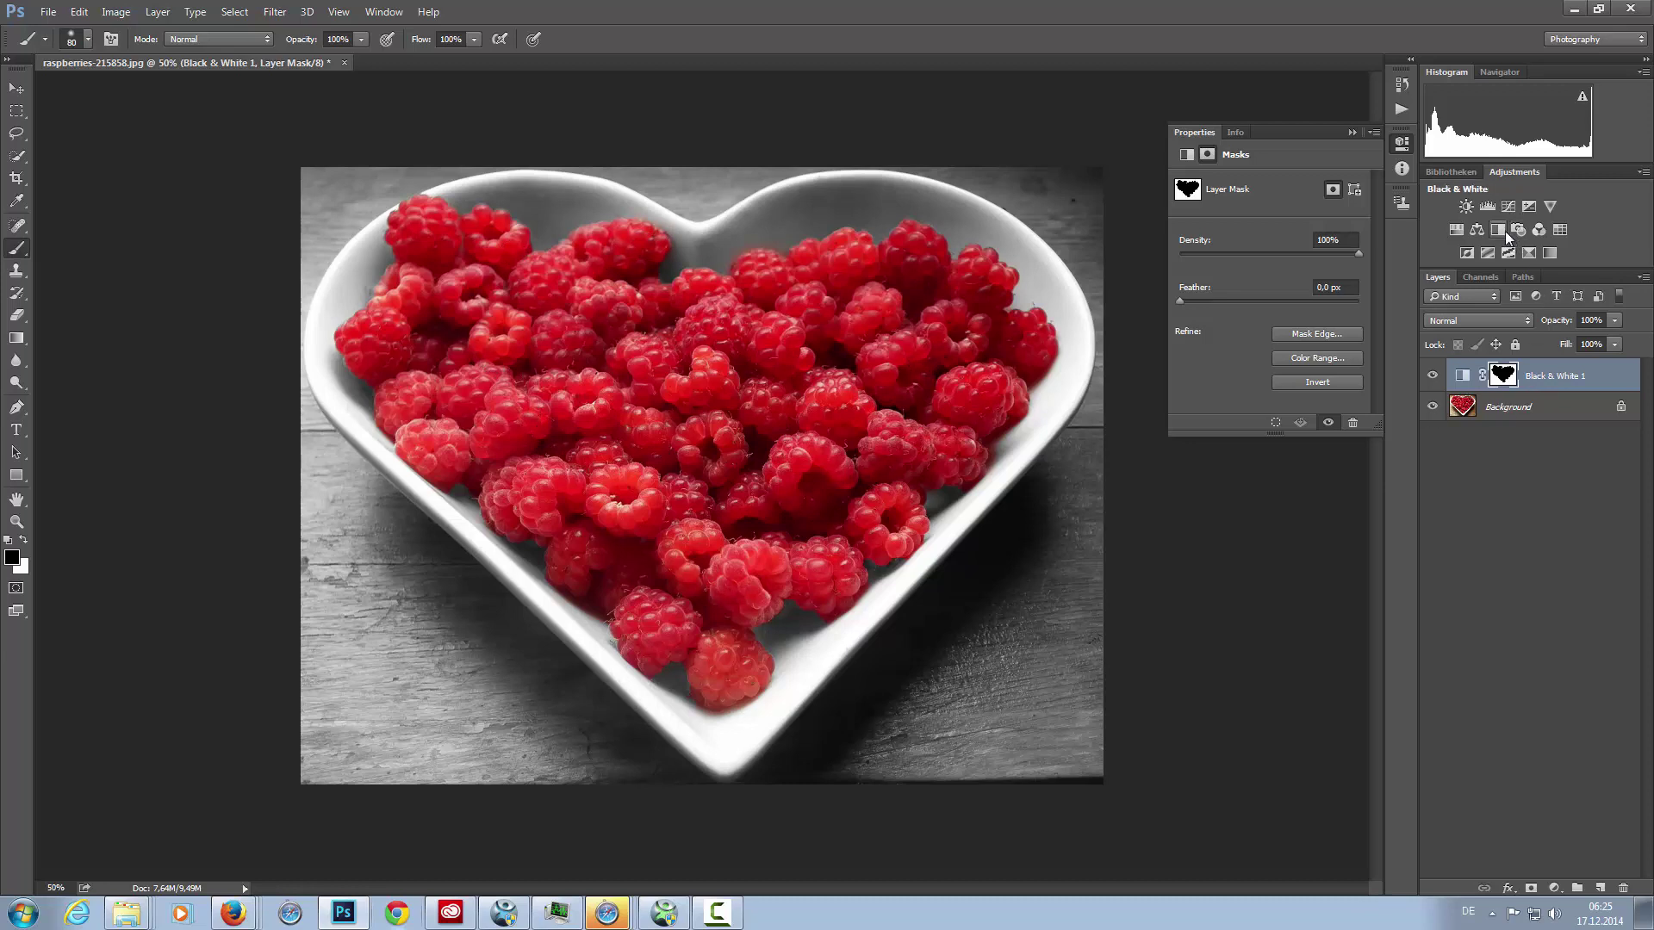
- Add a Curves layer with shadow and highlight points, pulling the shadow point down
left_click(1508, 207)
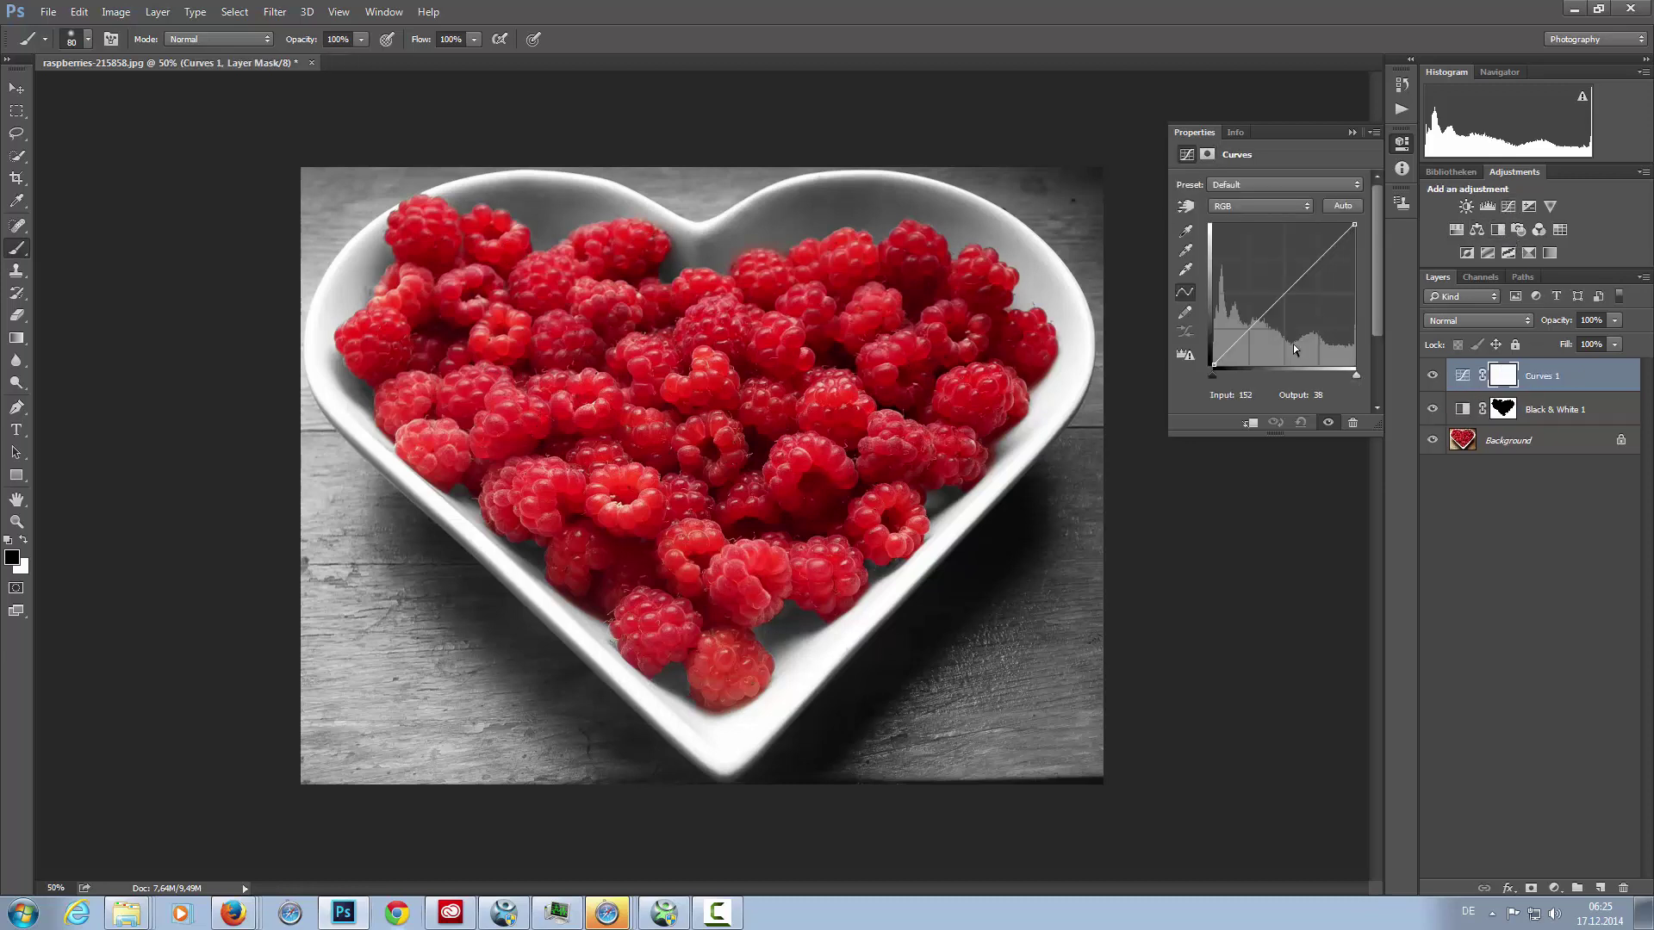
left_click(1241, 342)
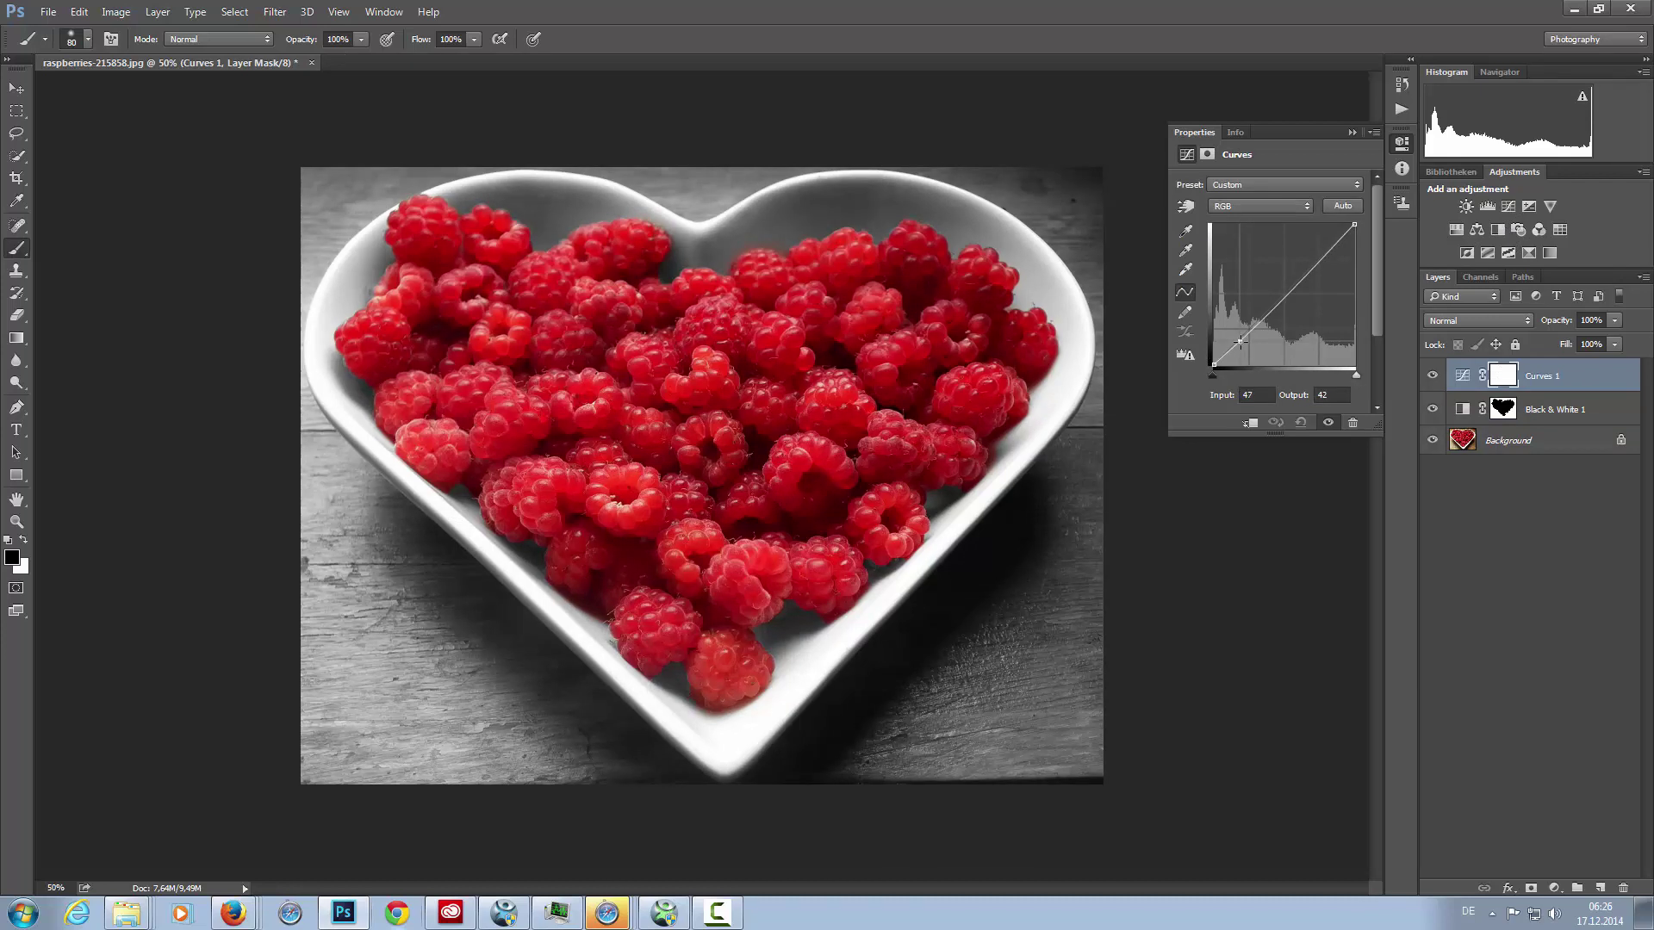
left_click(1325, 253)
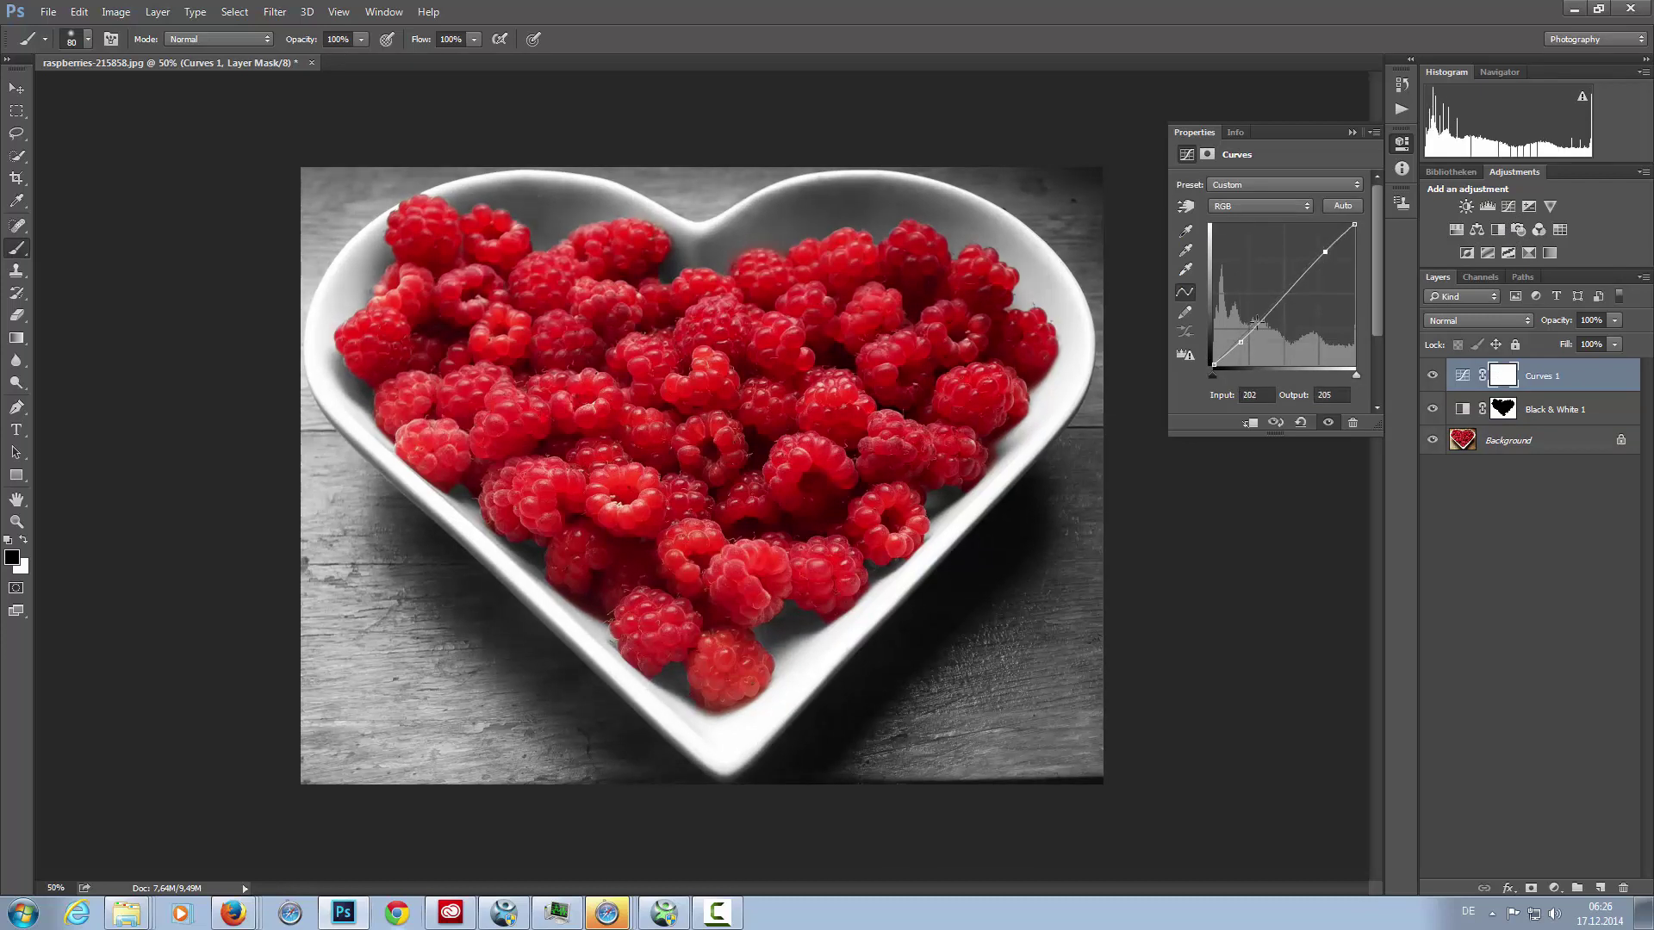
left_click(1241, 342)
left_click_drag(1241, 341, 1242, 344)
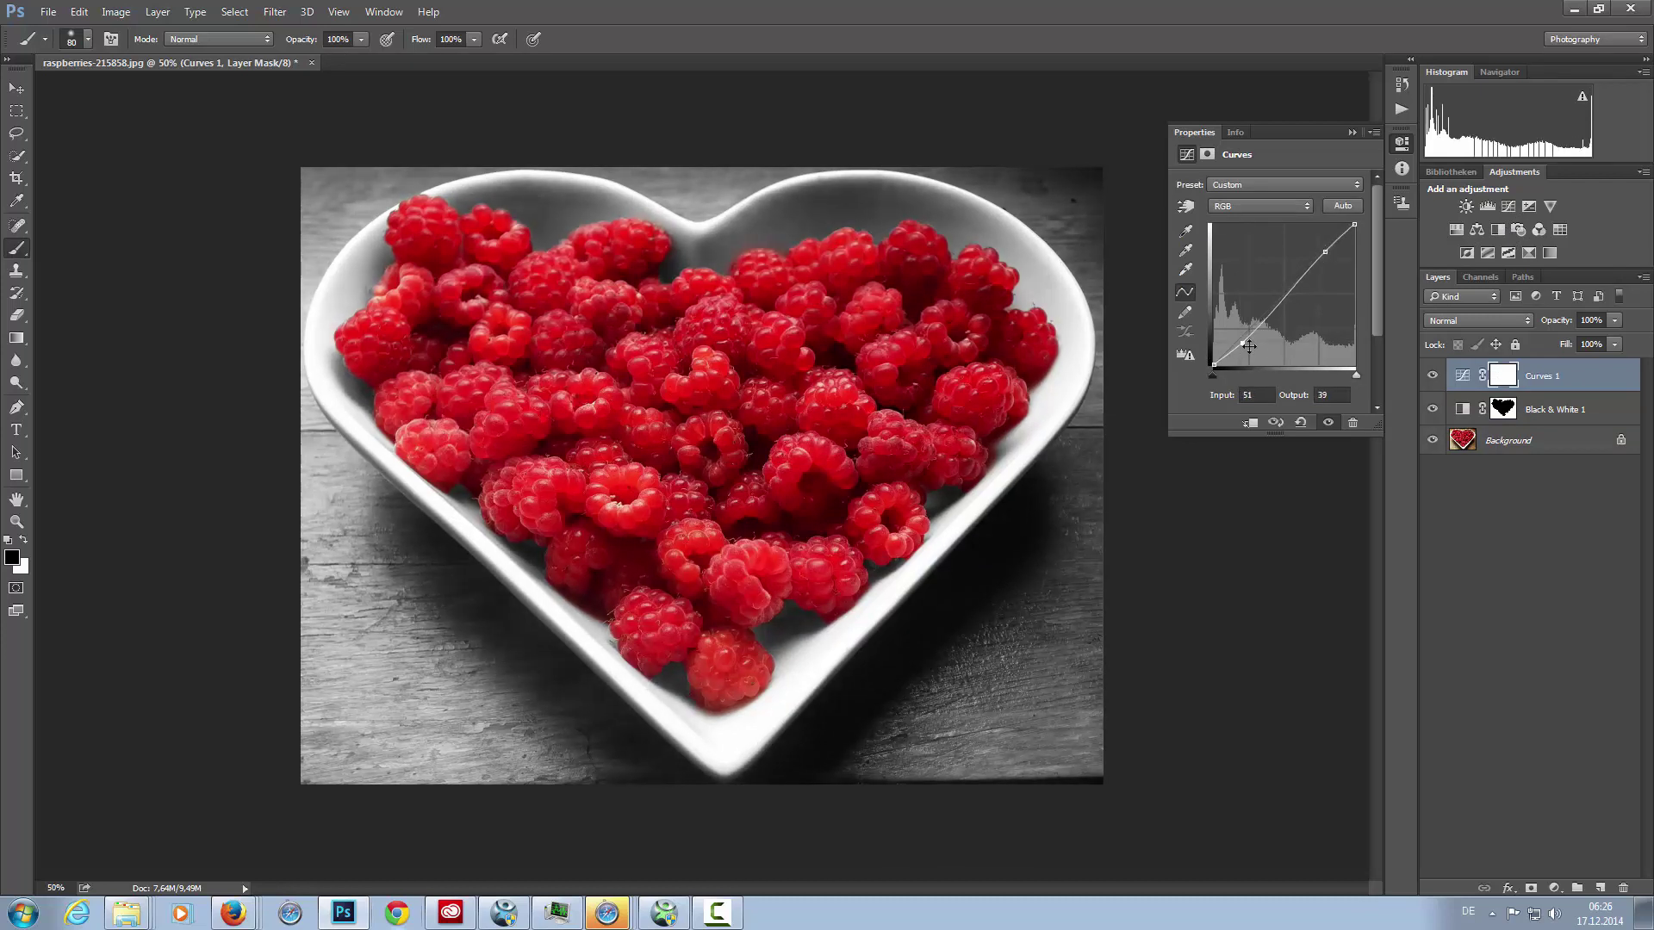
- Add a Hue/Saturation layer at Saturation +9, then toggle the adjustments off and on to compare
left_click(1454, 229)
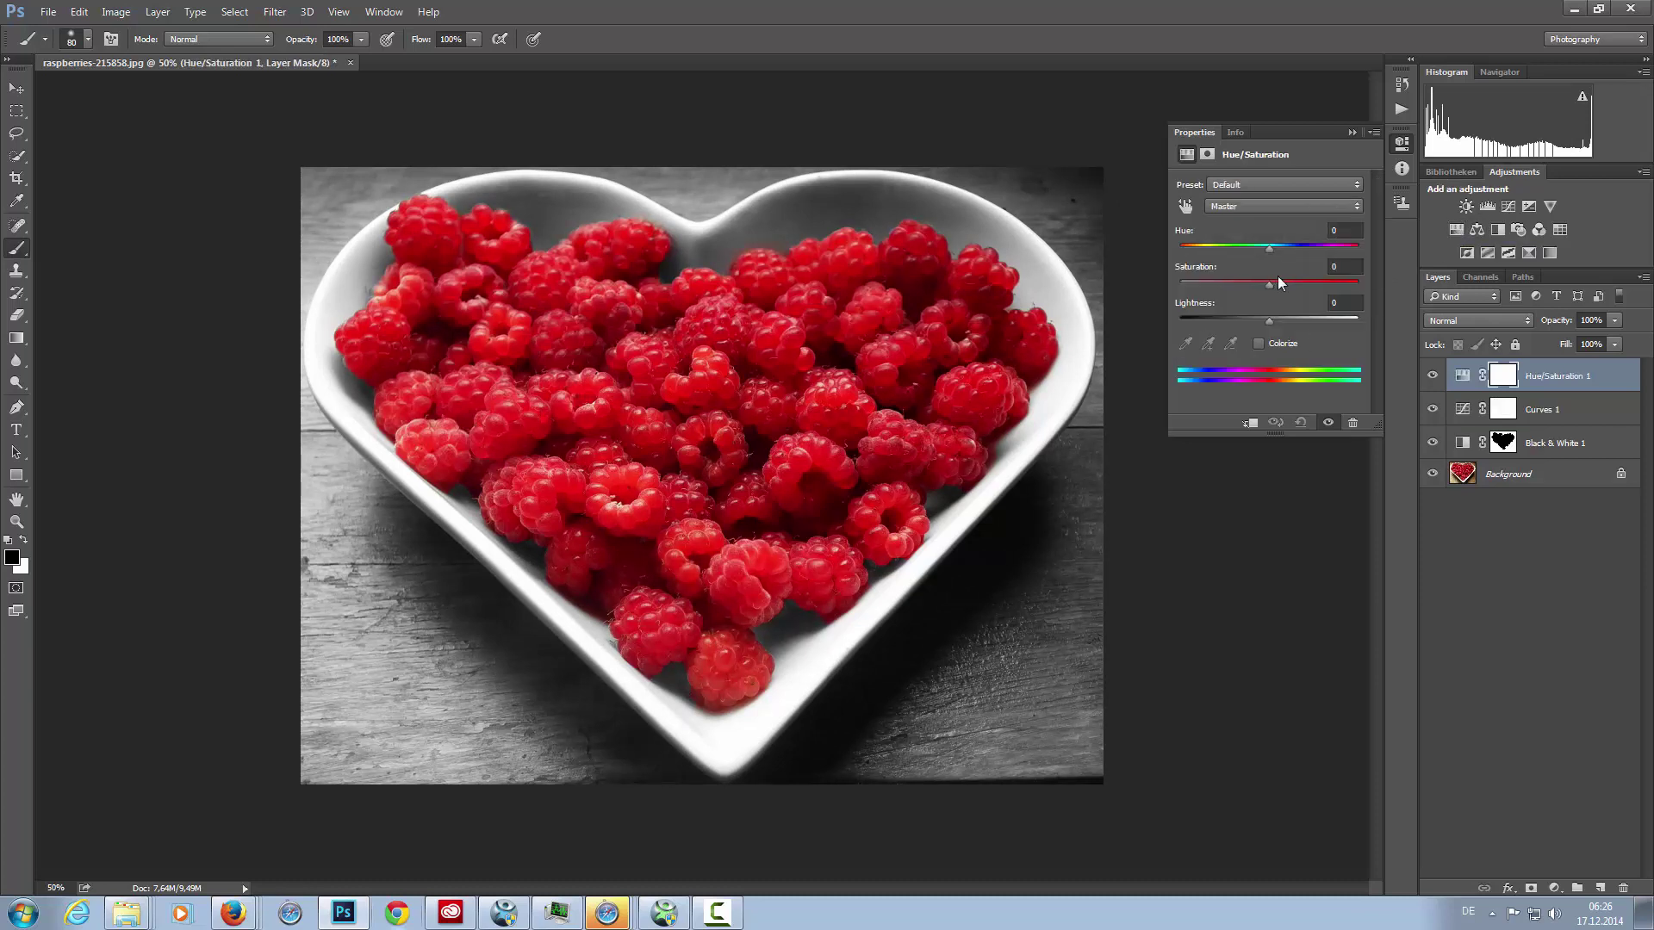
left_click_drag(1270, 286, 1272, 286)
left_click(1431, 475, "alt")
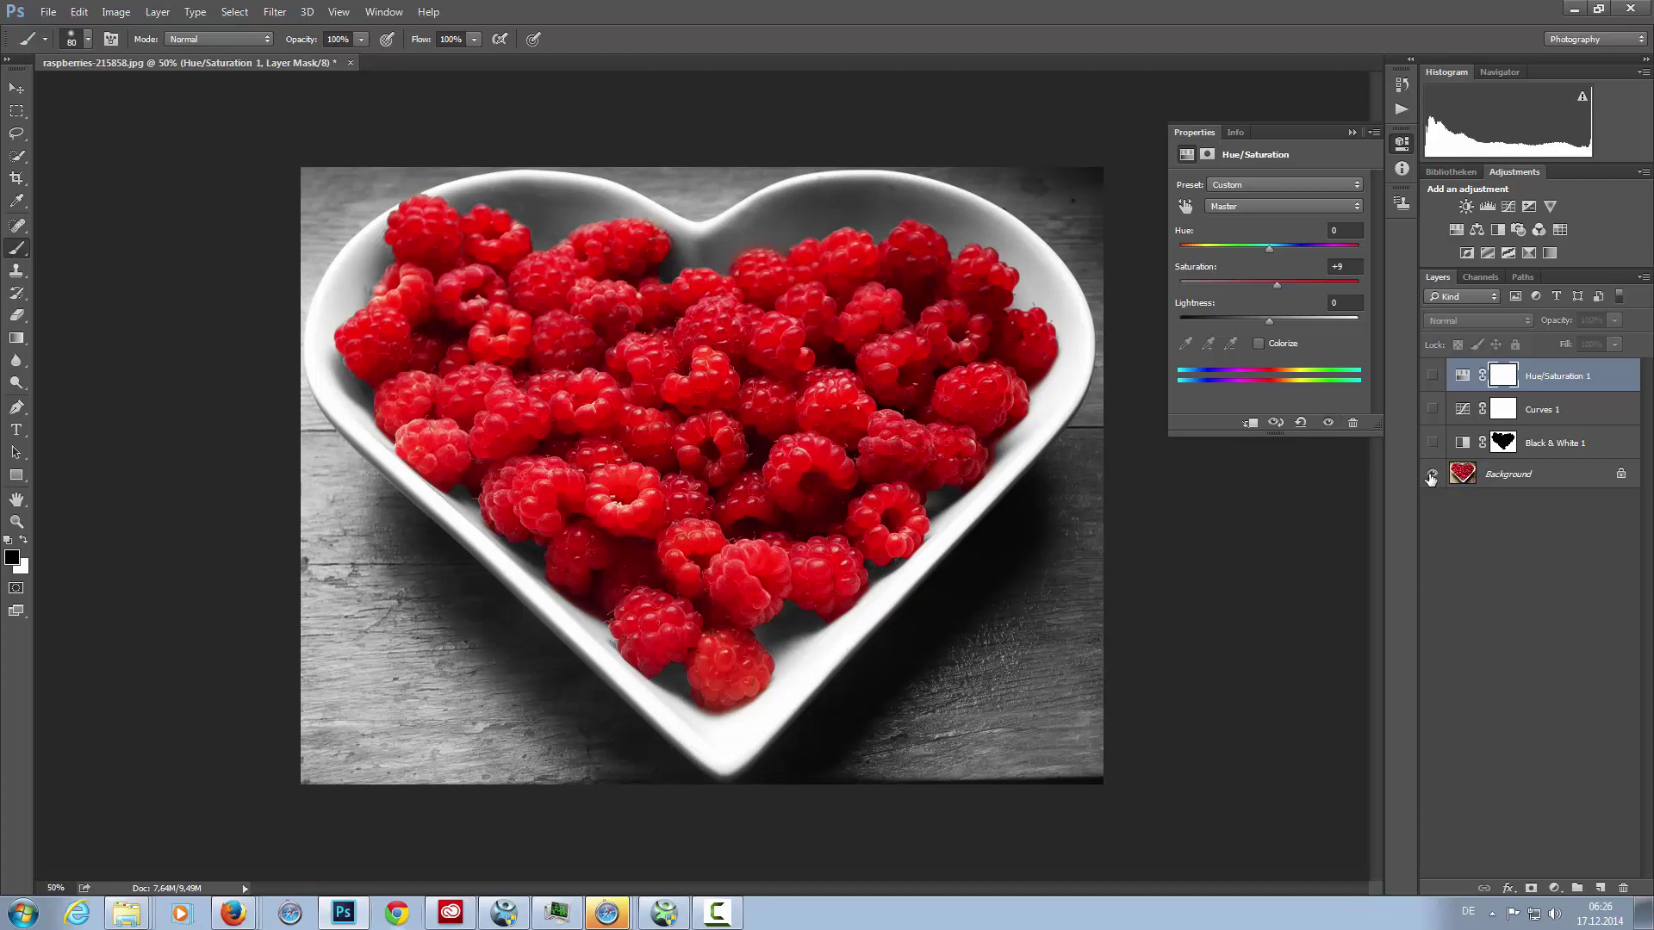
left_click(1433, 476, "alt")
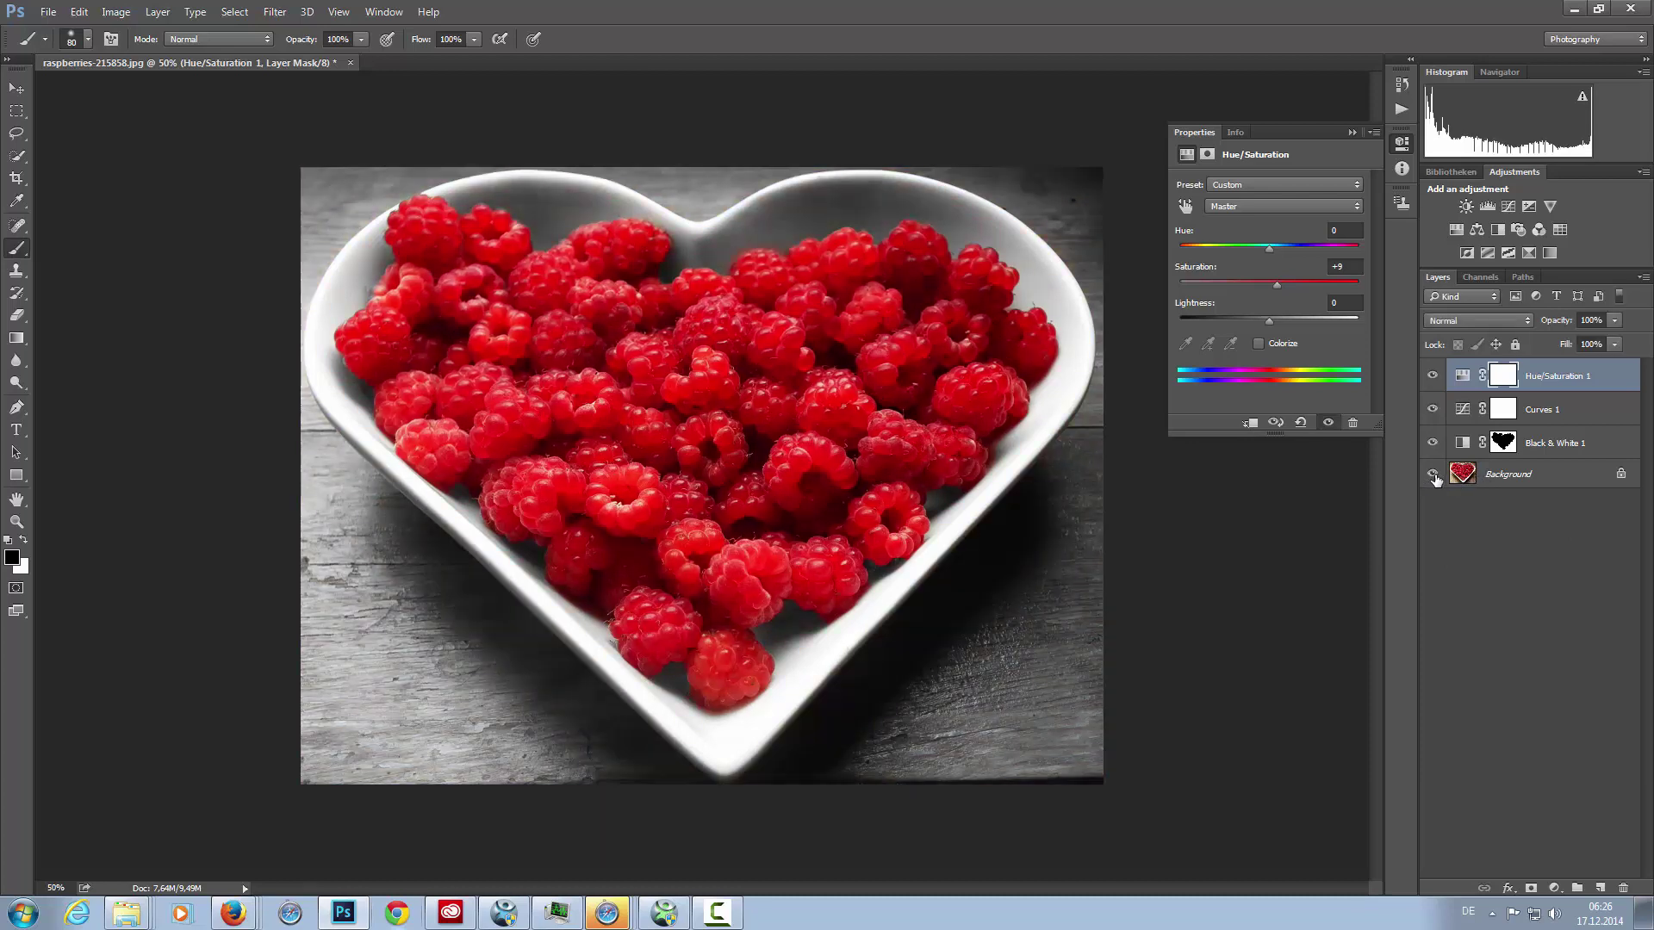